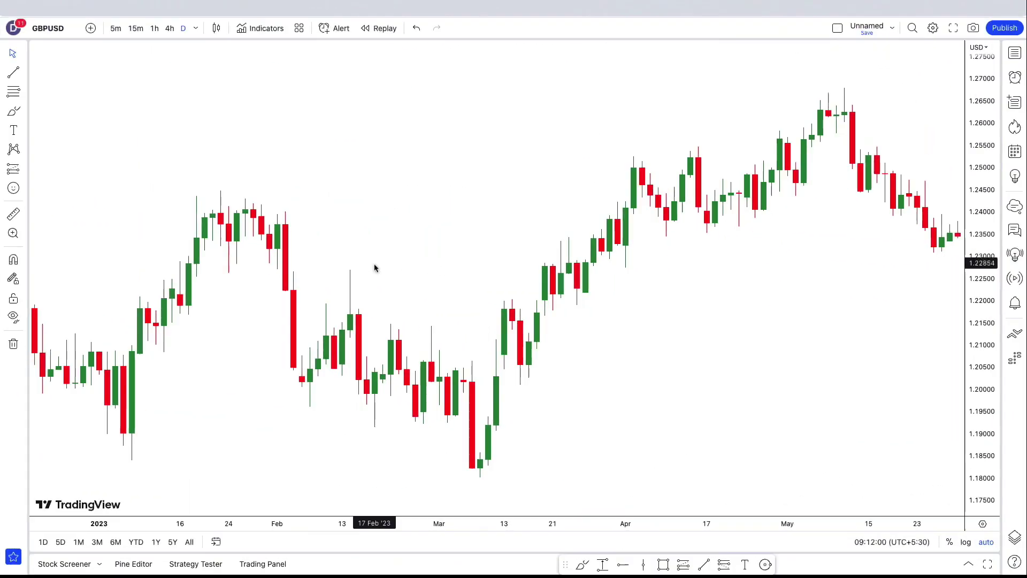
# Add the Stochastic Momentum Index (SMI) of Money Flow indicator from a 'smi mfi' search.
pyautogui.click(262, 28)
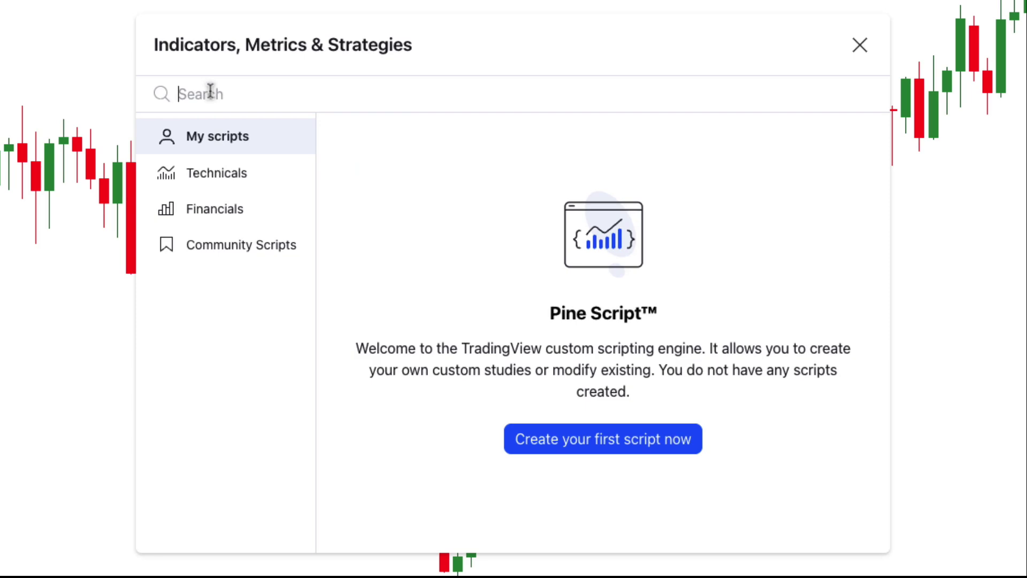
pyautogui.write('smi mfi')
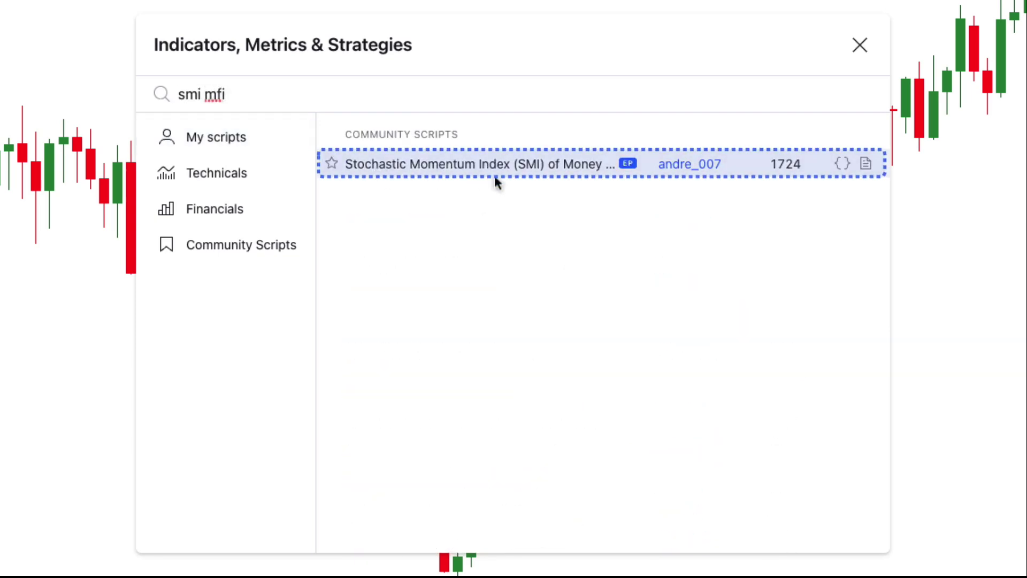
pyautogui.click(417, 168)
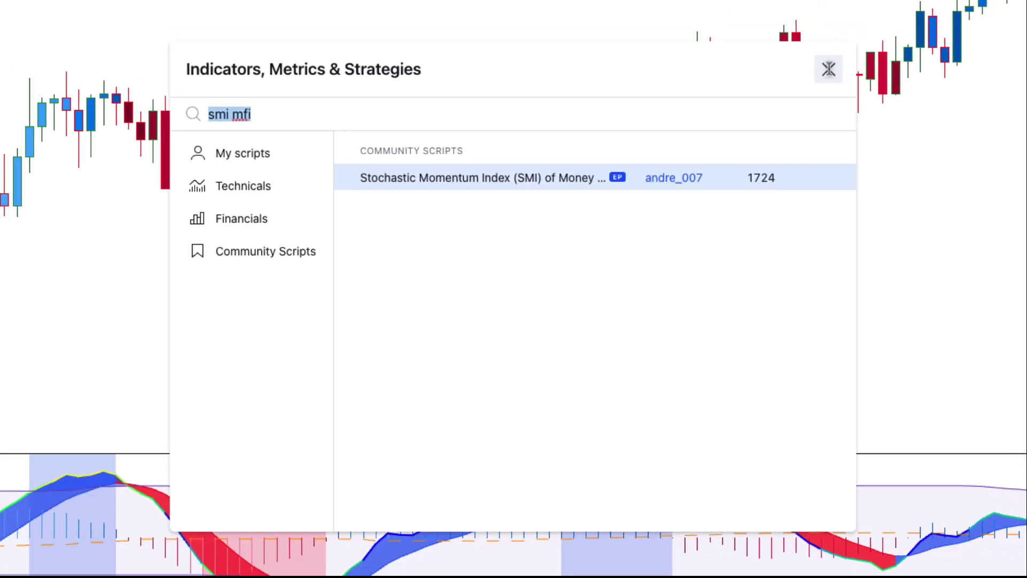
pyautogui.click(859, 45)
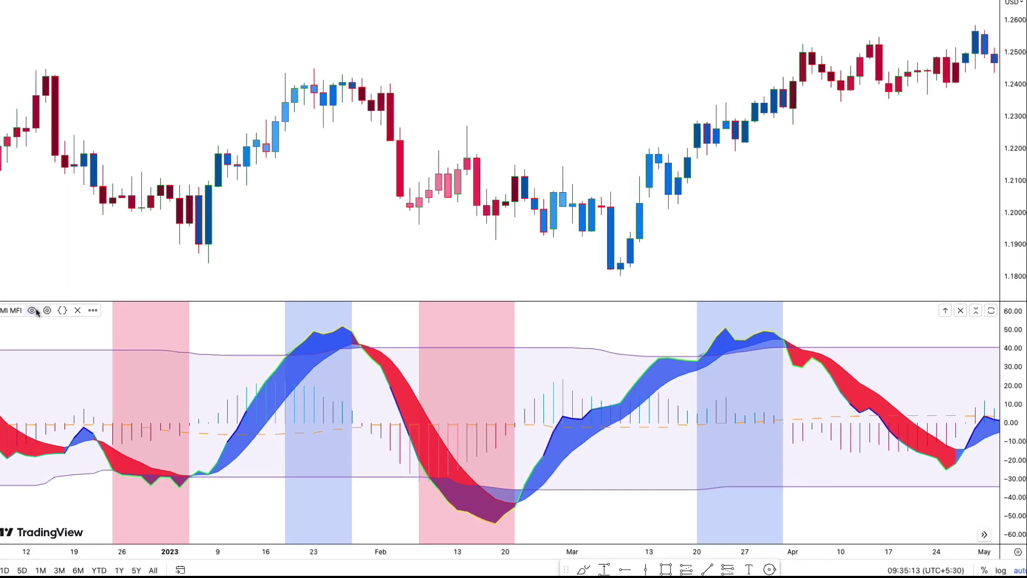
pyautogui.doubleClick(313, 369)
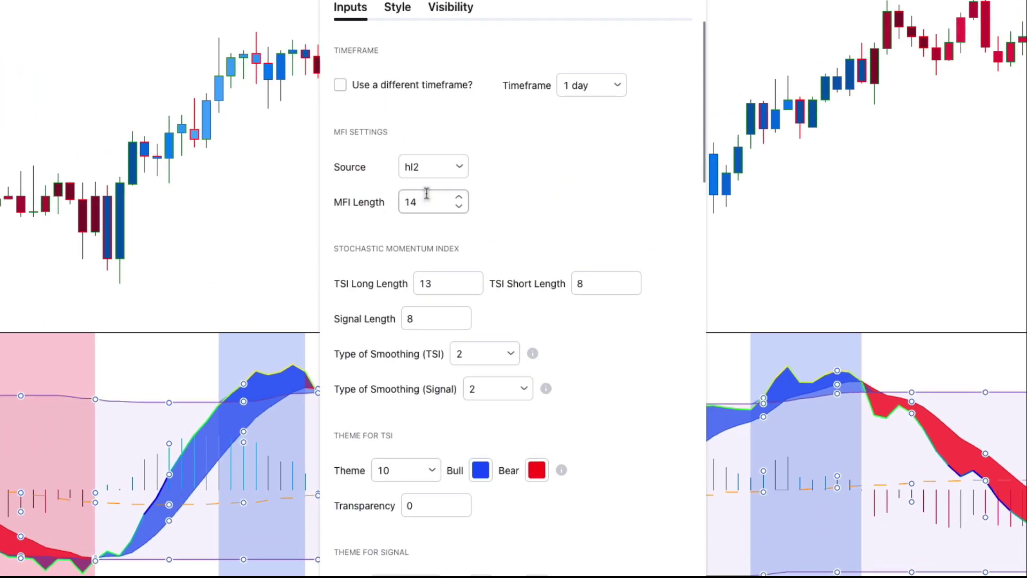
pyautogui.scroll(-5, 562, 198)
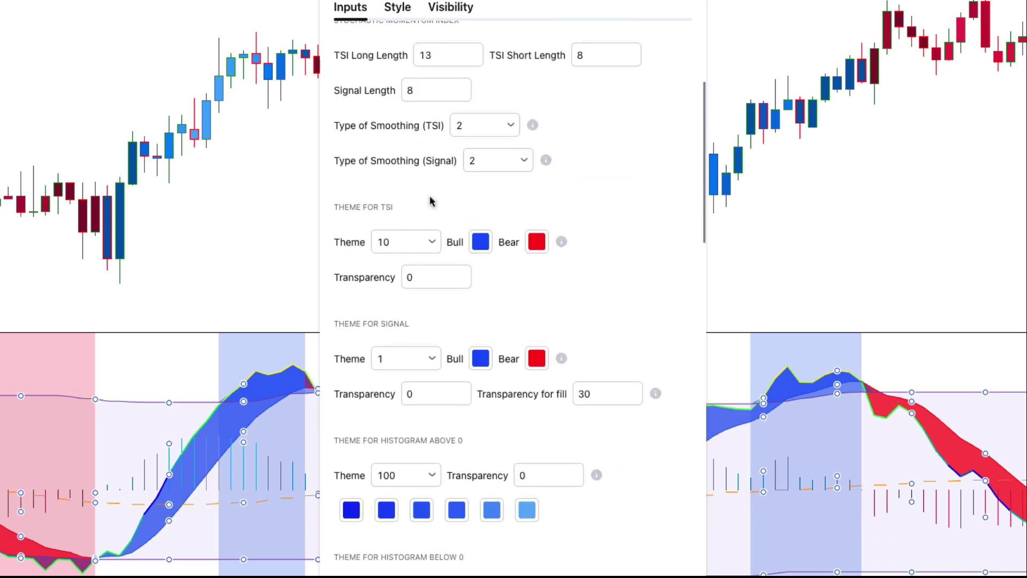
pyautogui.scroll(-5, 537, 236)
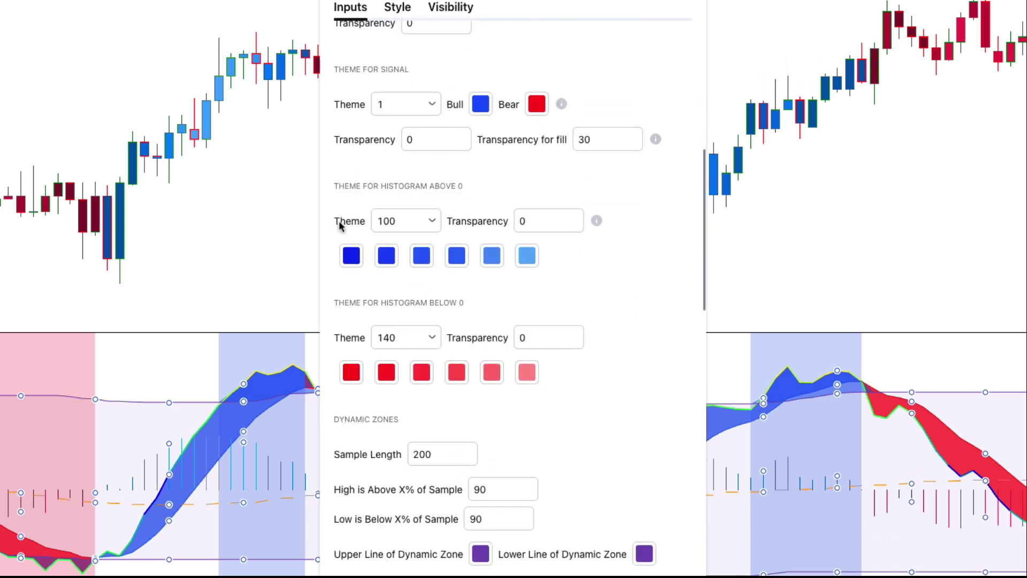
pyautogui.scroll(-1, 542, 293)
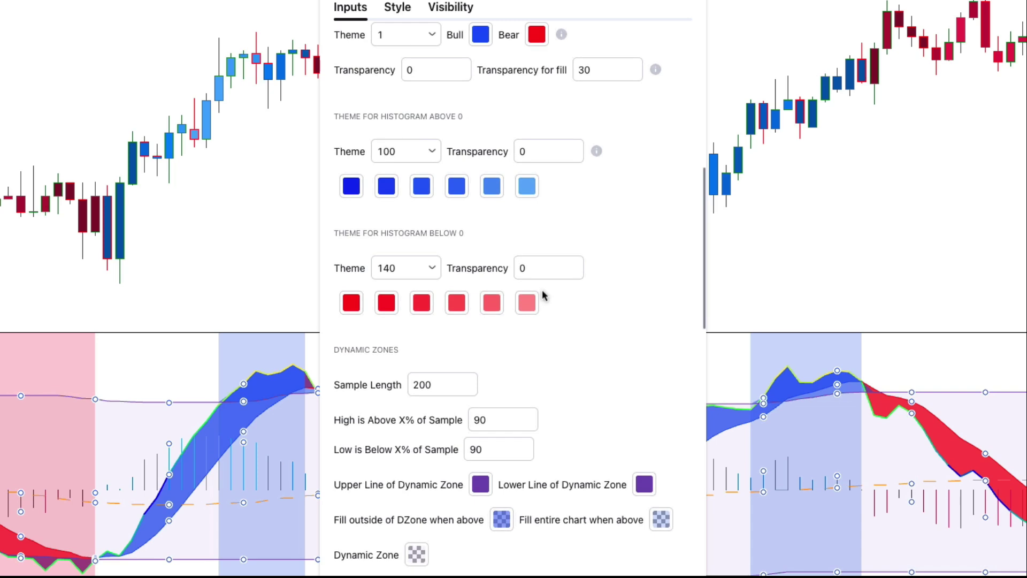
pyautogui.scroll(-1, 535, 295)
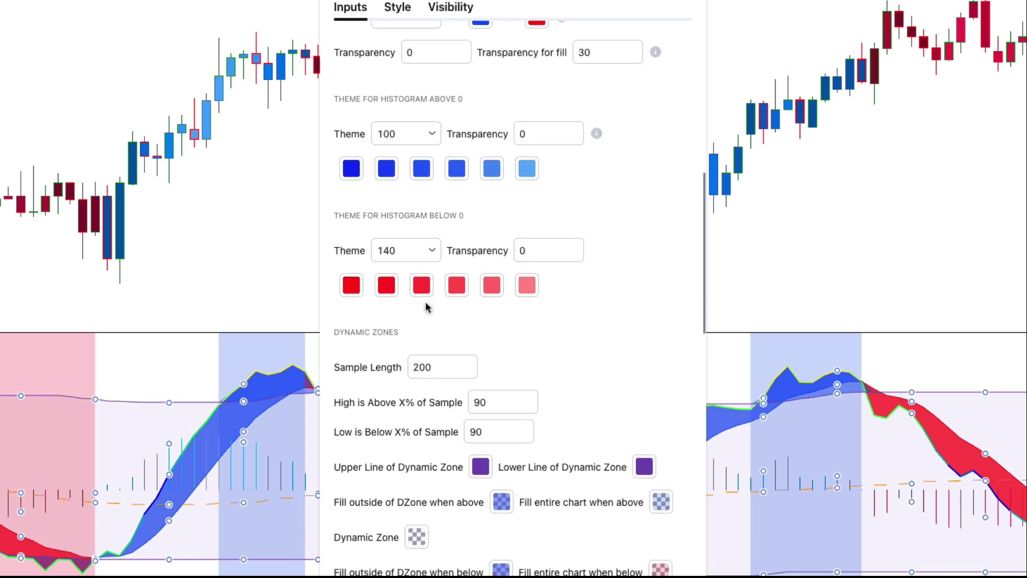
pyautogui.scroll(-1, 532, 426)
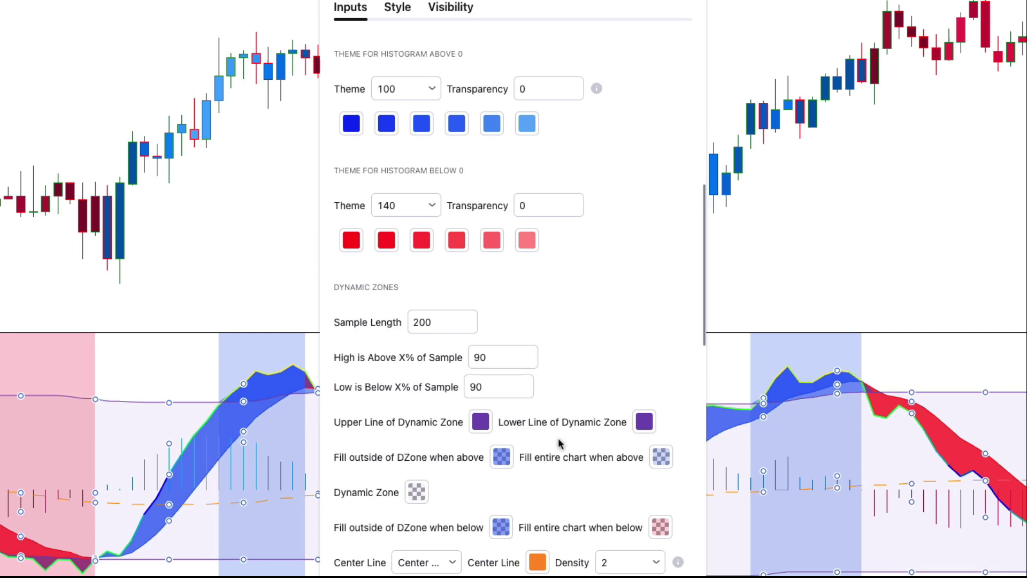
pyautogui.scroll(-1, 559, 442)
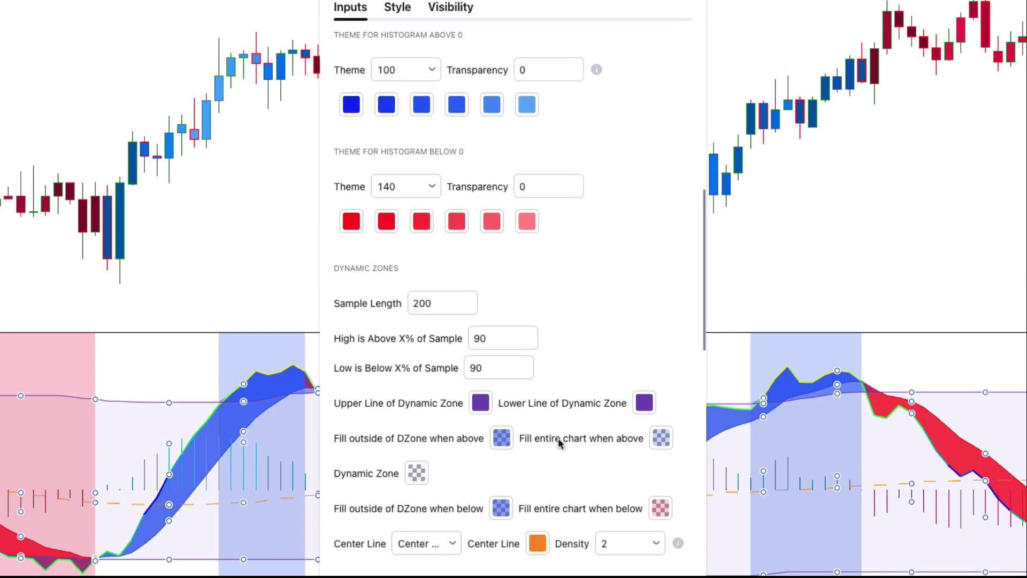
pyautogui.scroll(-12, 559, 443)
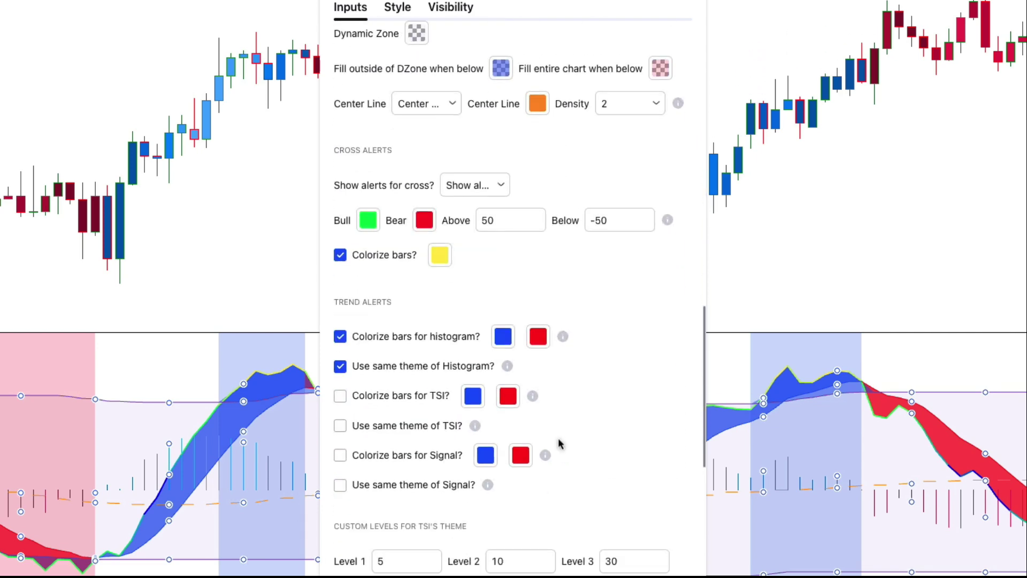
pyautogui.scroll(-15, 559, 443)
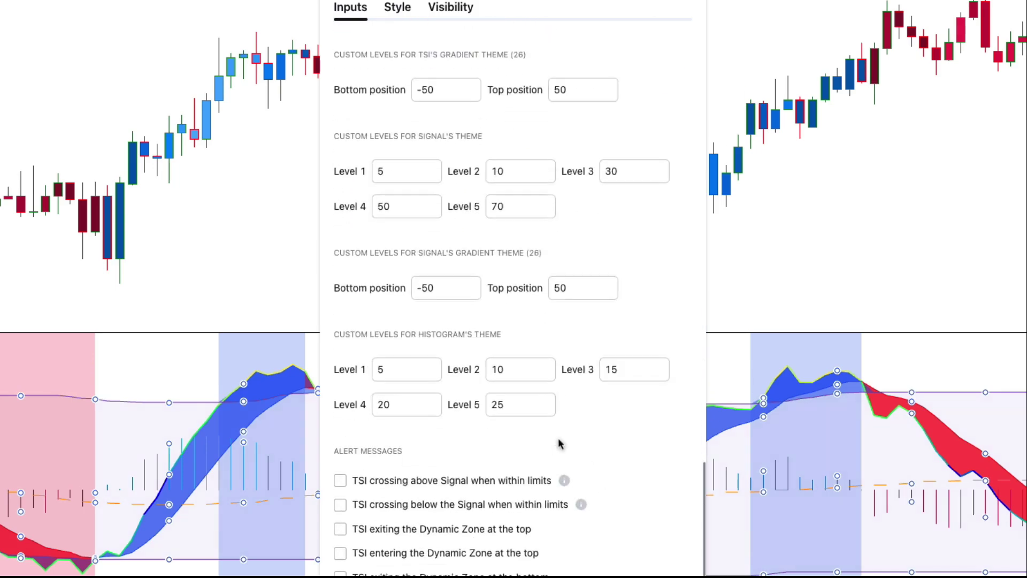
pyautogui.scroll(-1, 560, 443)
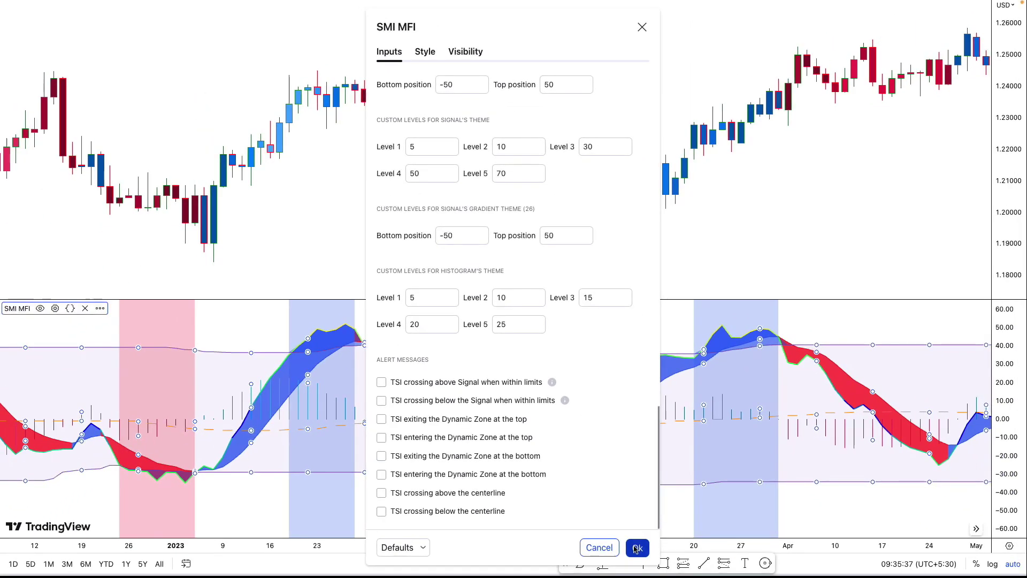
pyautogui.click(633, 546)
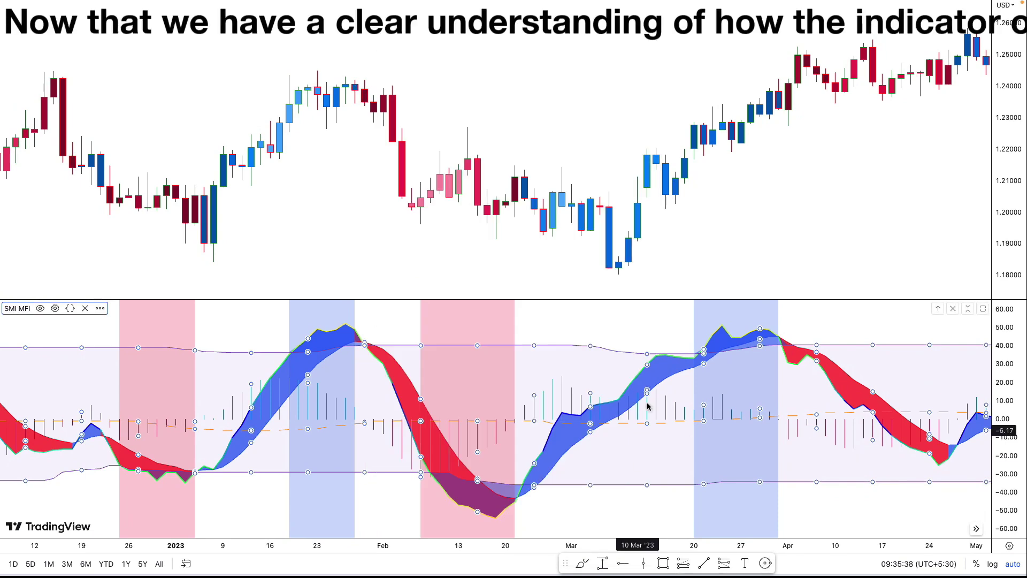
pyautogui.click(693, 269)
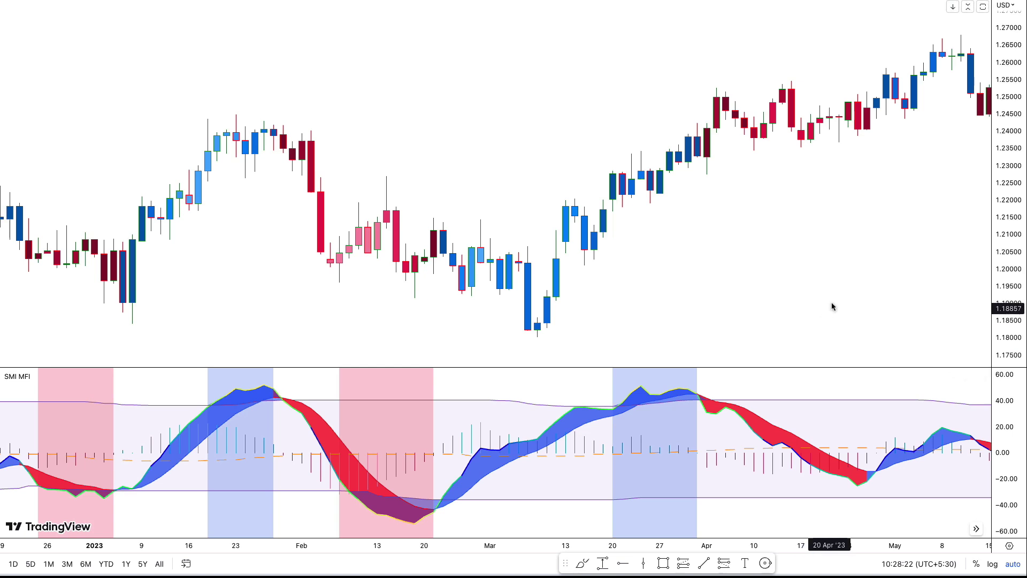
# Draw a falling trend line from the early-July price low to the late-September low.
pyautogui.moveTo(828, 297); pyautogui.dragTo(789, 299)
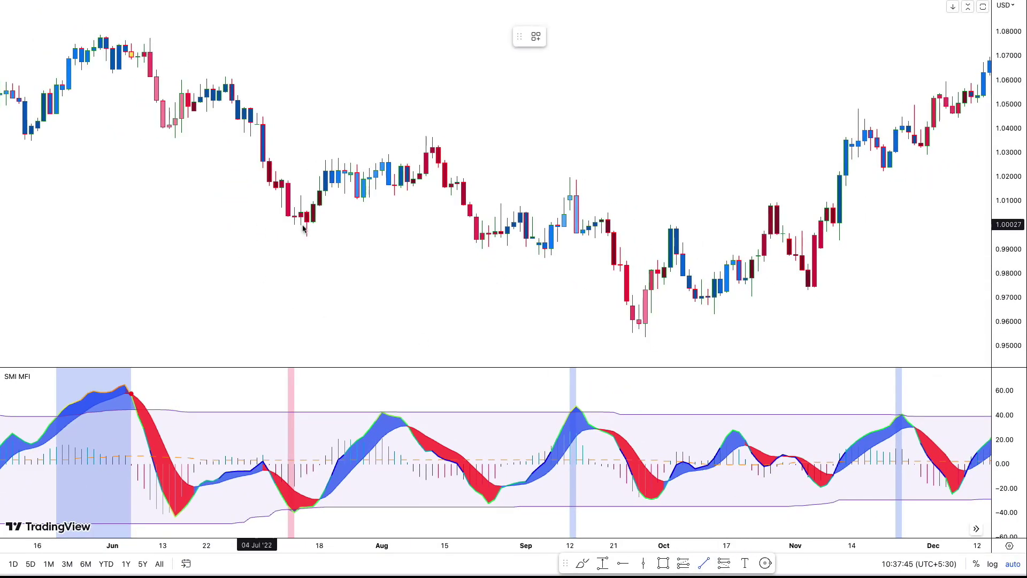
pyautogui.click(257, 209)
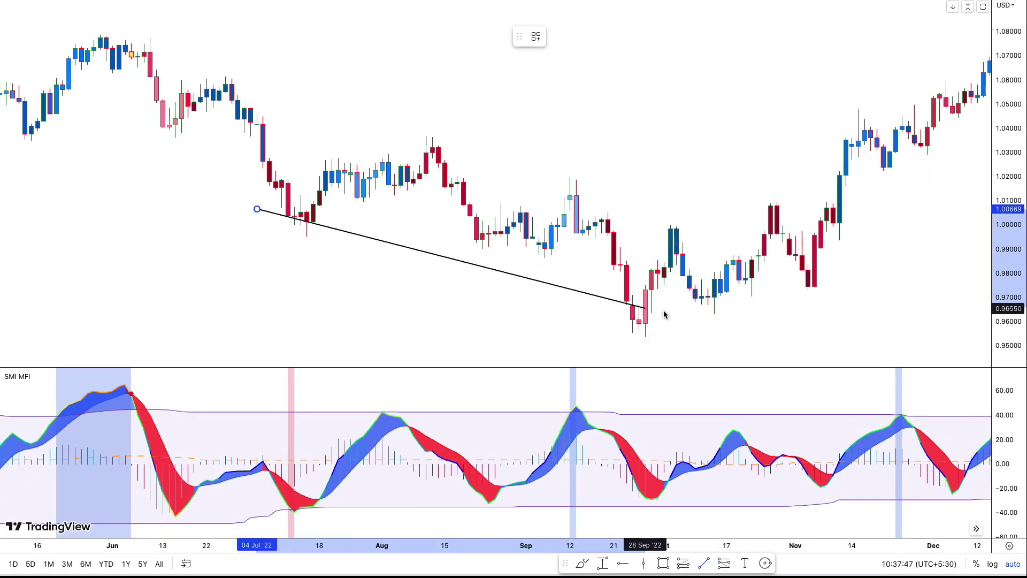
pyautogui.click(688, 345)
pyautogui.click(546, 321)
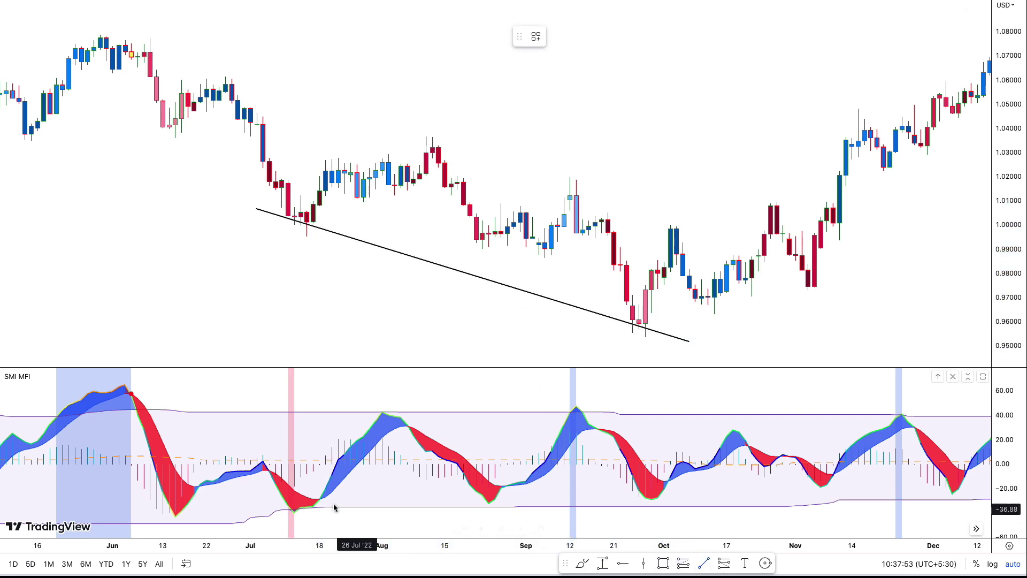
# Draw a rising trend line joining the July and late-September SMI MFI lows.
pyautogui.click(288, 515)
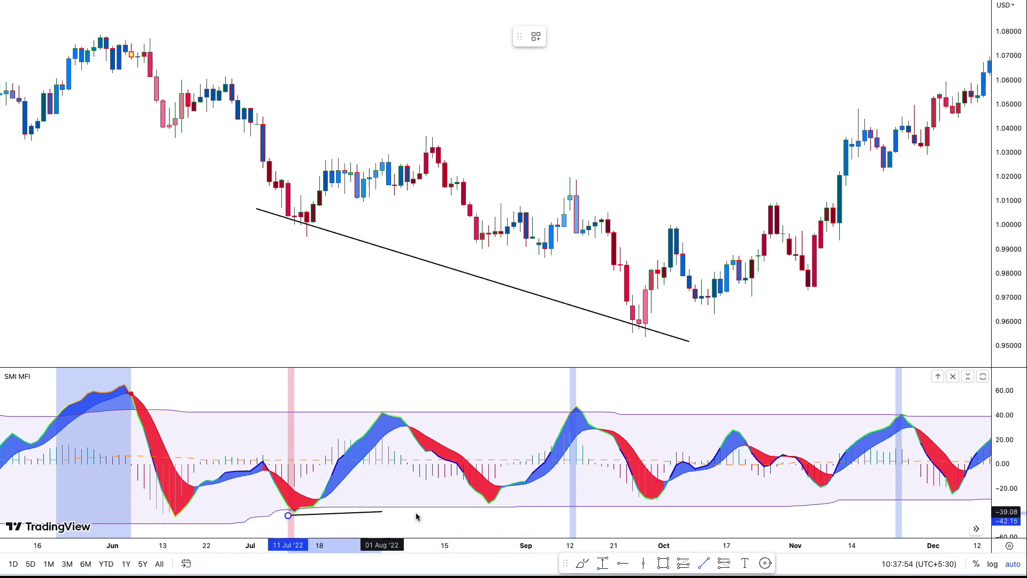
pyautogui.click(675, 499)
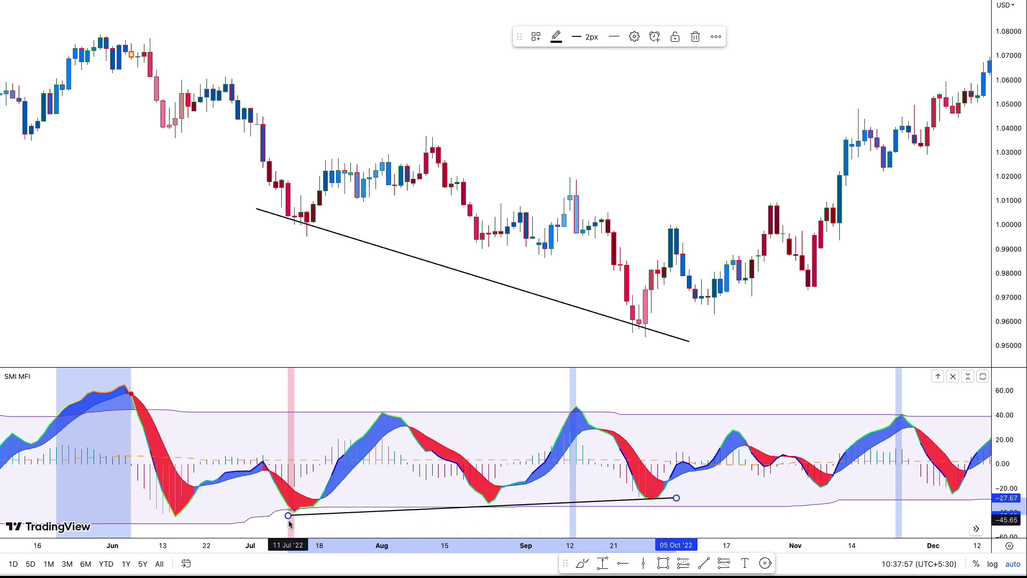
pyautogui.moveTo(288, 515); pyautogui.dragTo(258, 517)
pyautogui.click(707, 497)
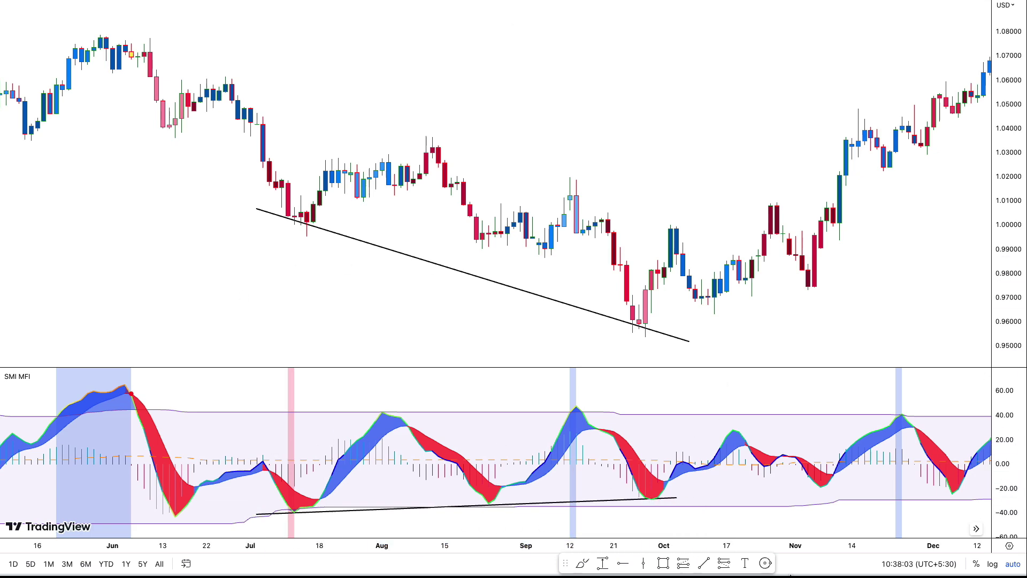
pyautogui.moveTo(879, 326); pyautogui.dragTo(674, 346)
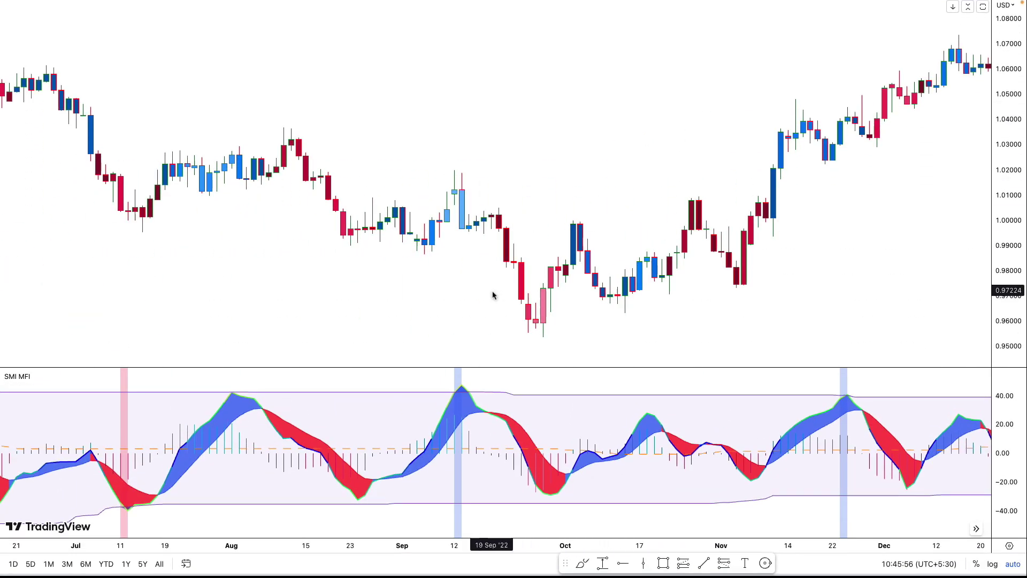
# Scroll the chart forward to the EURUSD 15-minute bars of 22–23 May 2023.
pyautogui.moveTo(493, 295); pyautogui.dragTo(554, 326)
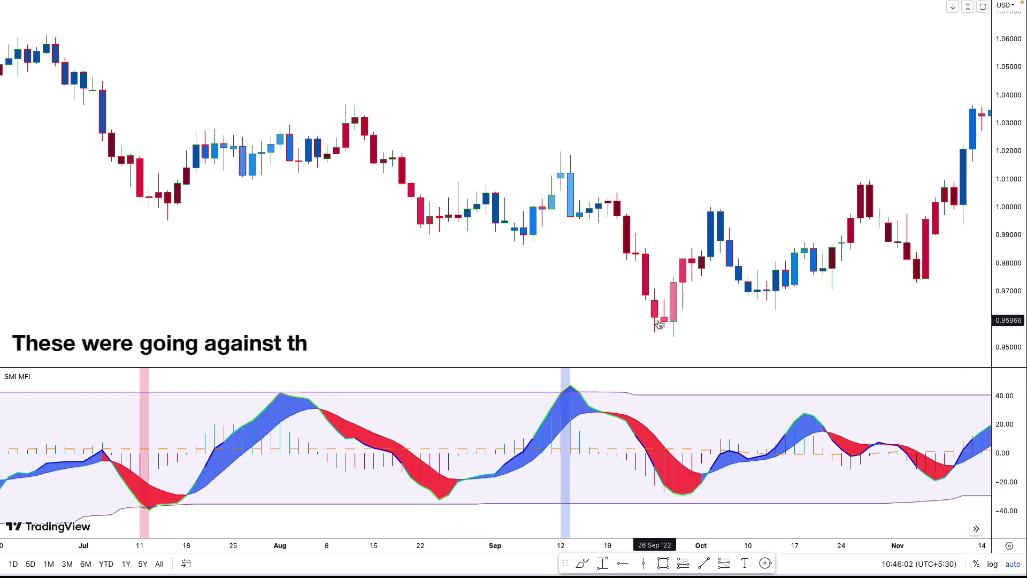
pyautogui.hscroll(3, 658, 332)
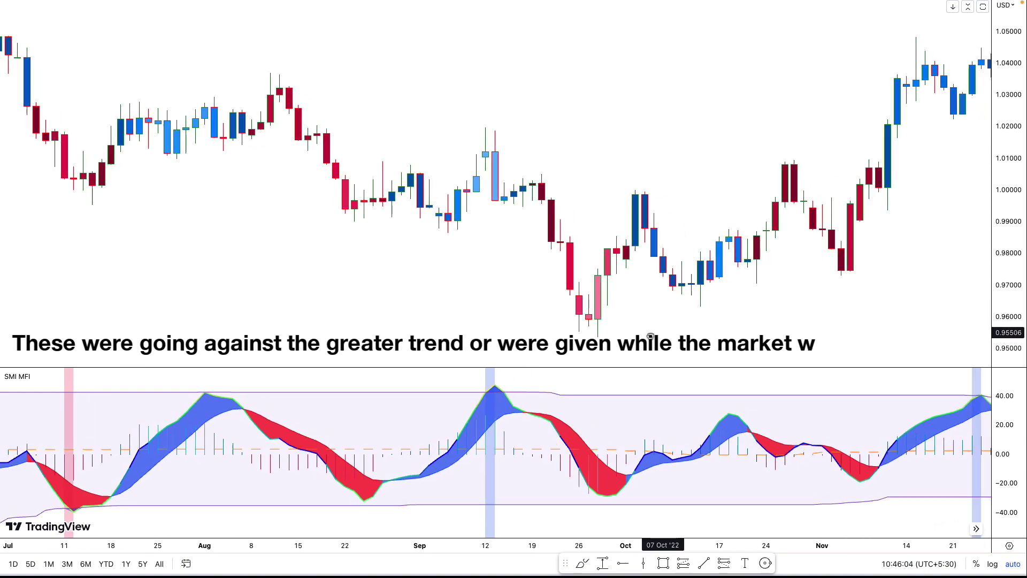
pyautogui.hscroll(4, 650, 335)
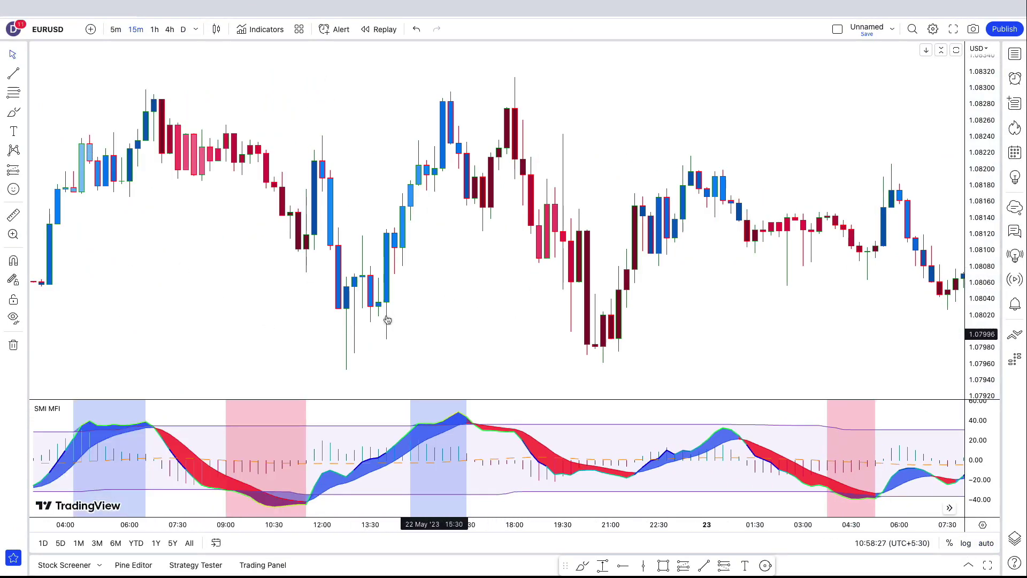
# Add the Pivot Point Supertrend indicator from a 'pivot super' search.
pyautogui.click(260, 29)
pyautogui.write('p')
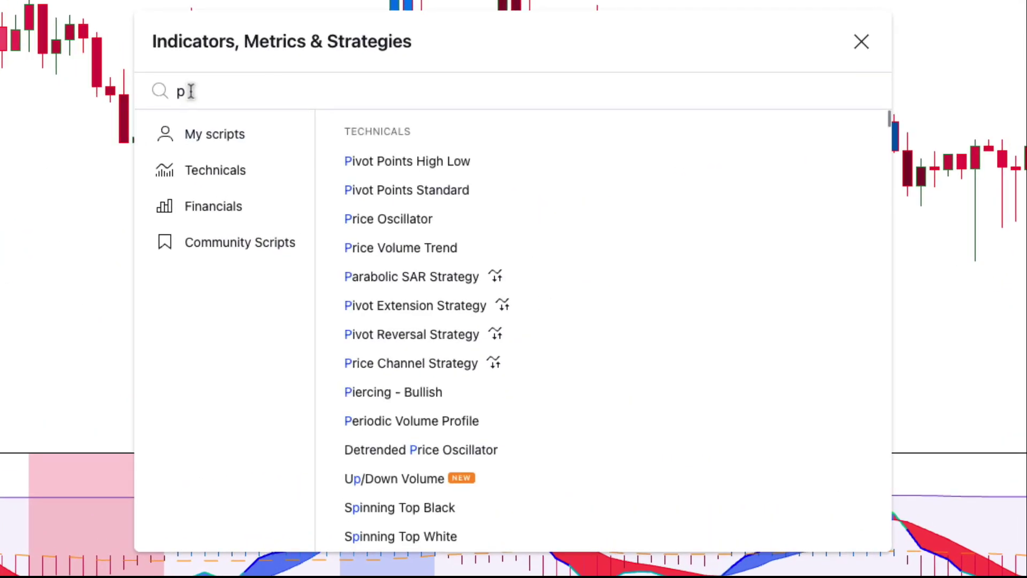
pyautogui.write('ivot super')
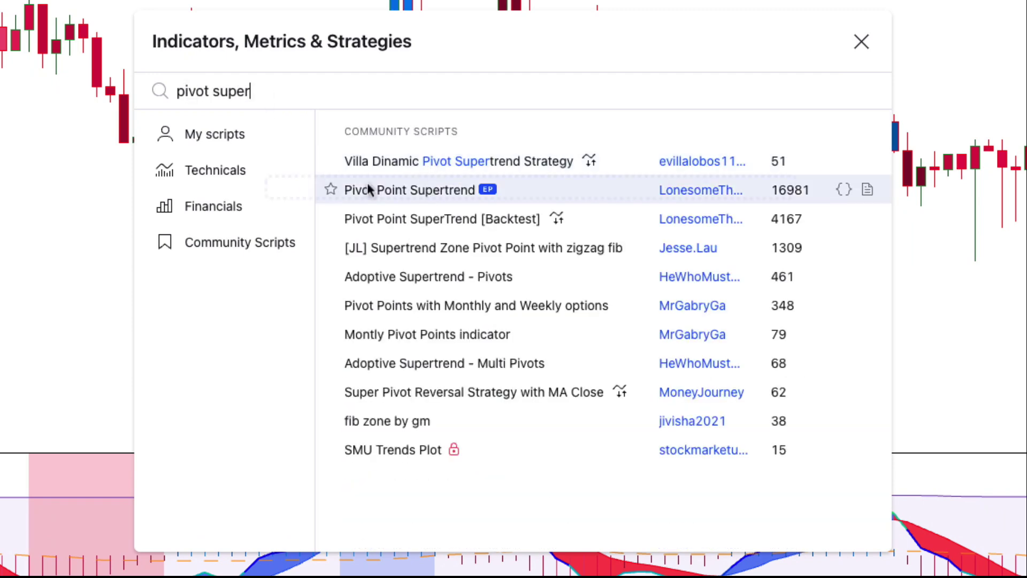
pyautogui.click(401, 191)
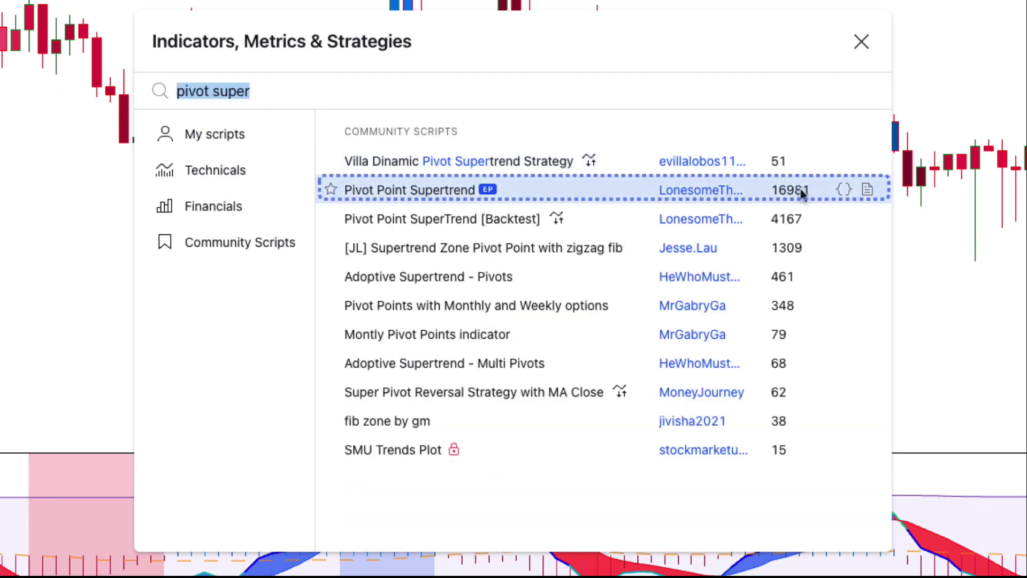
pyautogui.click(861, 42)
# Turn off the SuperTrend's Show Buy/Sell Labels option and apply the settings.
pyautogui.hscroll(5, 498, 219)
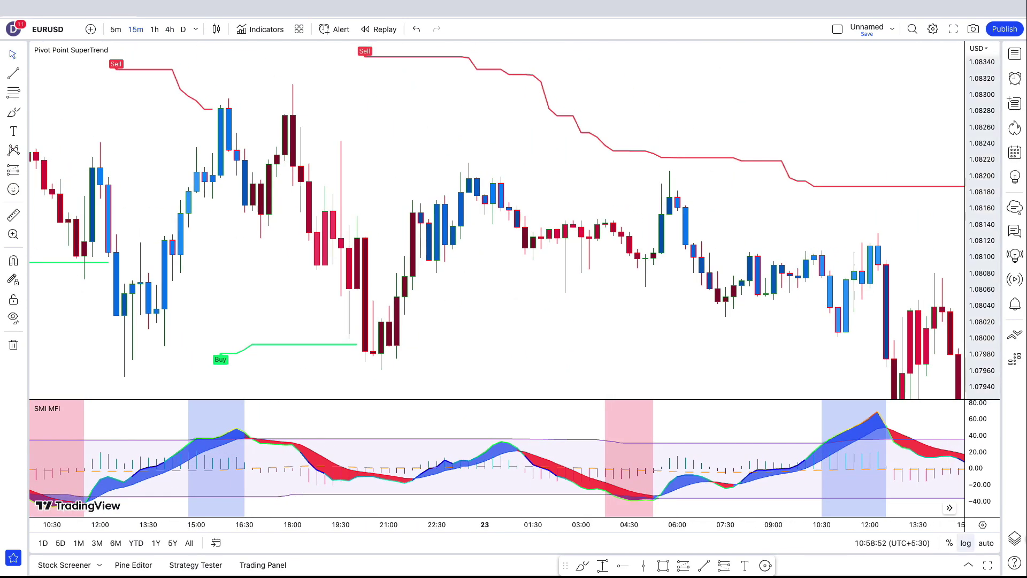
pyautogui.doubleClick(71, 50)
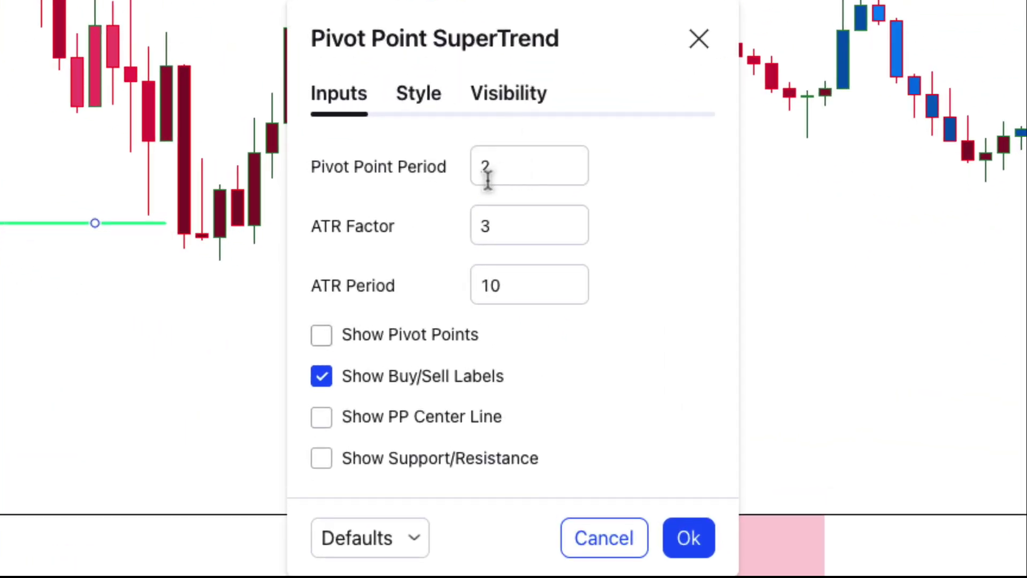
pyautogui.click(323, 382)
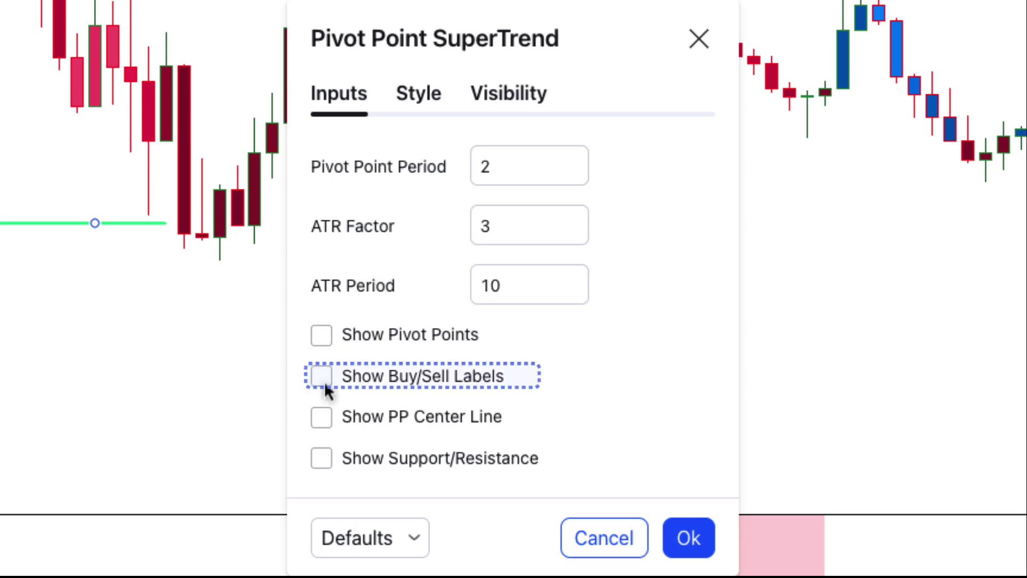
pyautogui.click(689, 538)
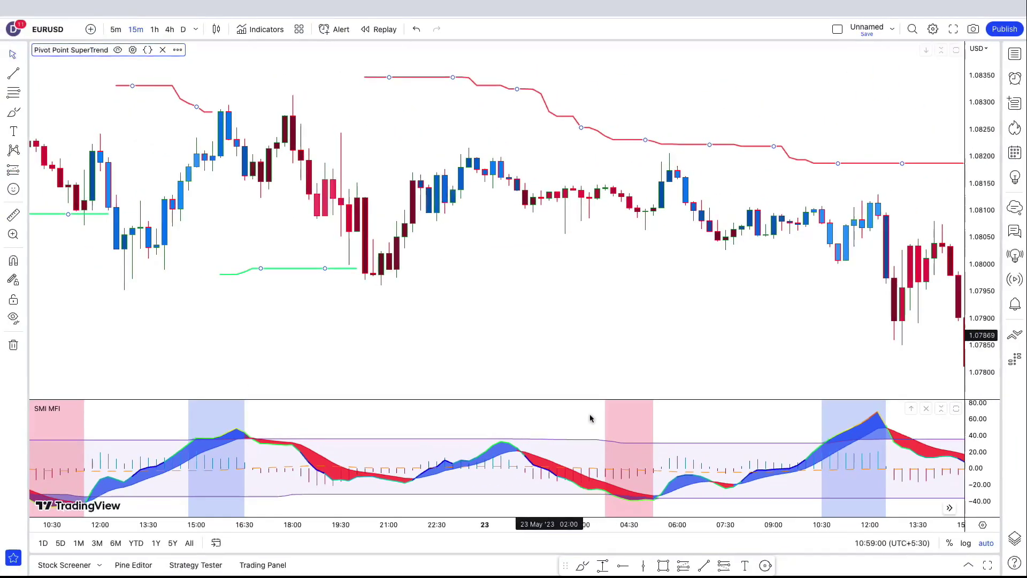
# Scroll forward to the May–September 2020 daily uptrend with a green SuperTrend line.
pyautogui.hscroll(8, 522, 303)
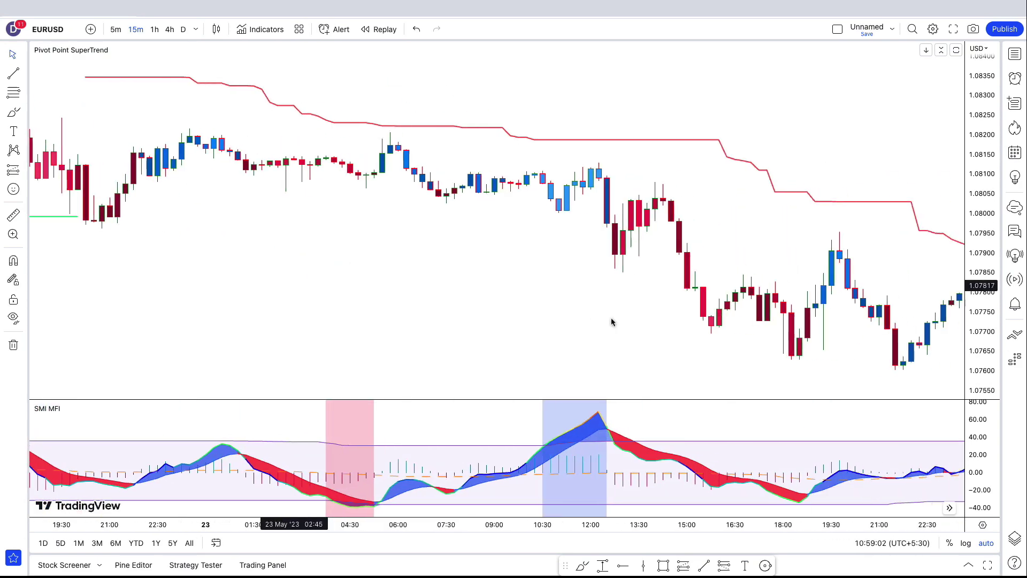
pyautogui.hscroll(8, 396, 304)
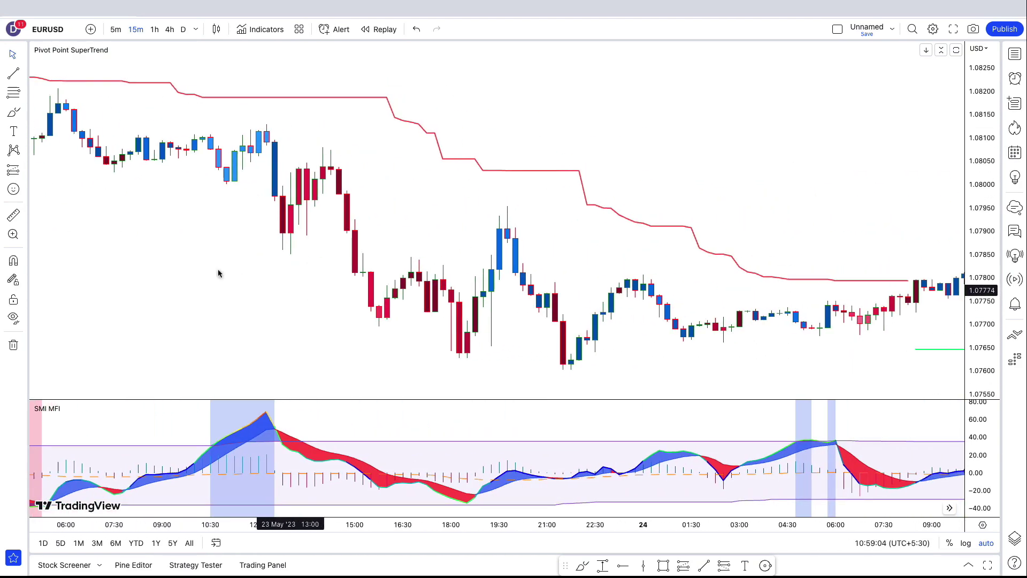
pyautogui.hscroll(4, 158, 270)
pyautogui.hscroll(5, 242, 338)
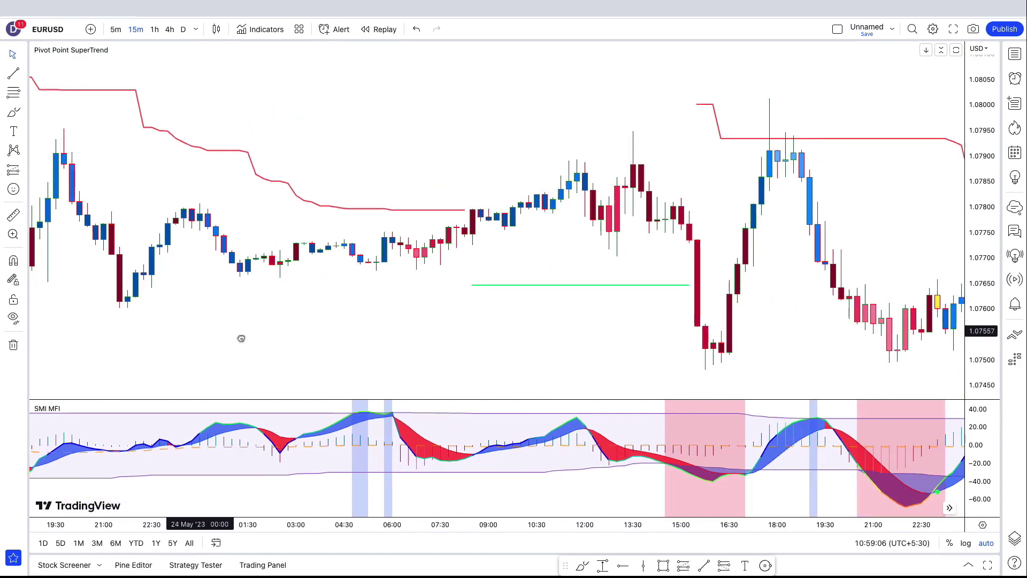
pyautogui.hscroll(10, 422, 363)
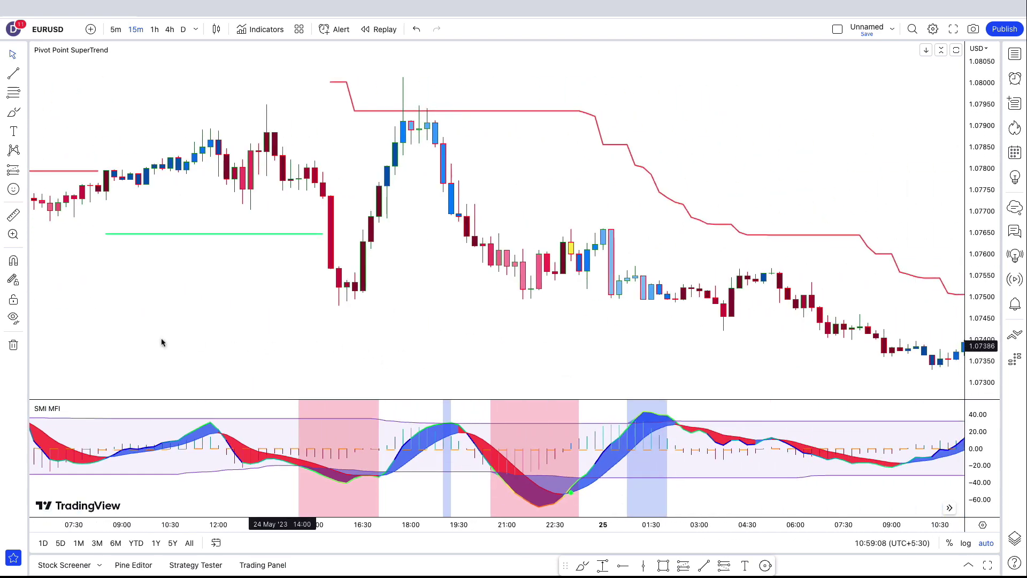
pyautogui.hscroll(10, 321, 364)
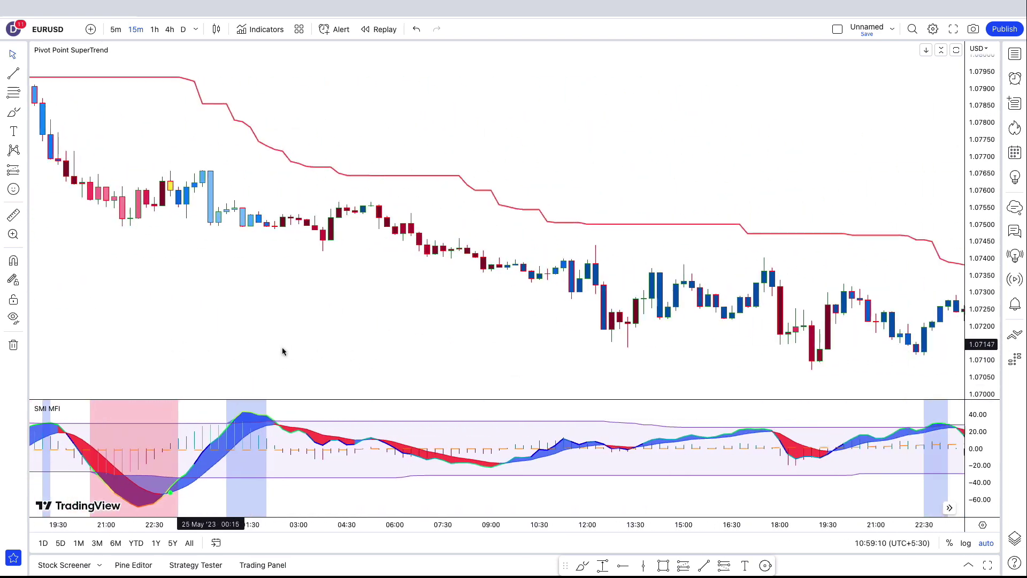
pyautogui.hscroll(10, 104, 331)
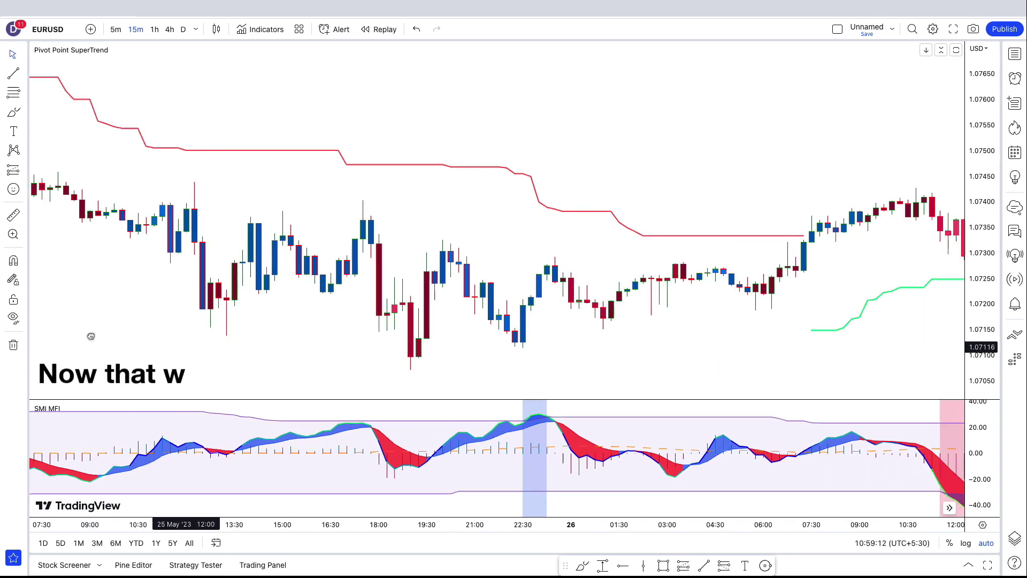
pyautogui.hscroll(10, 80, 337)
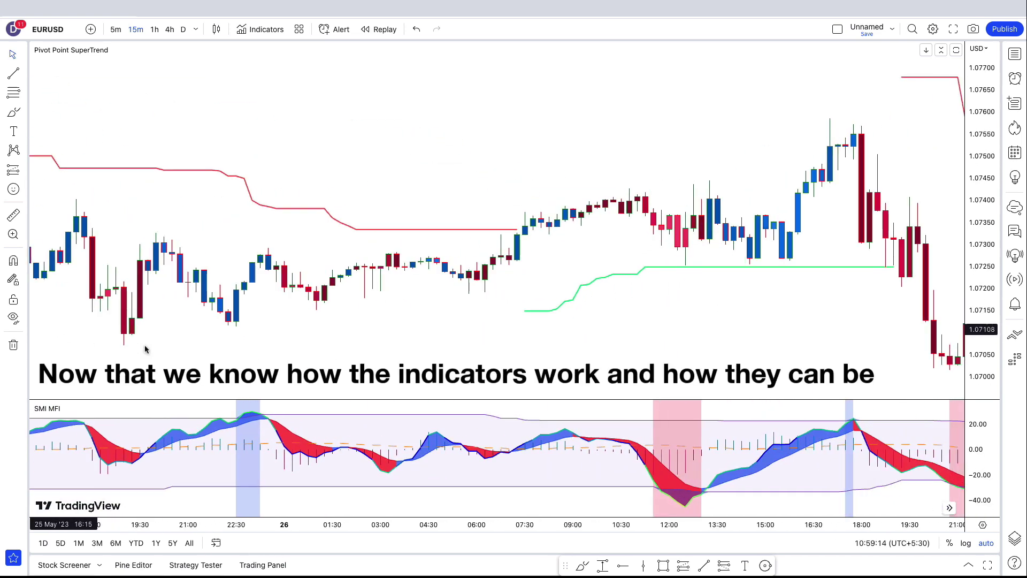
pyautogui.hscroll(10, 102, 341)
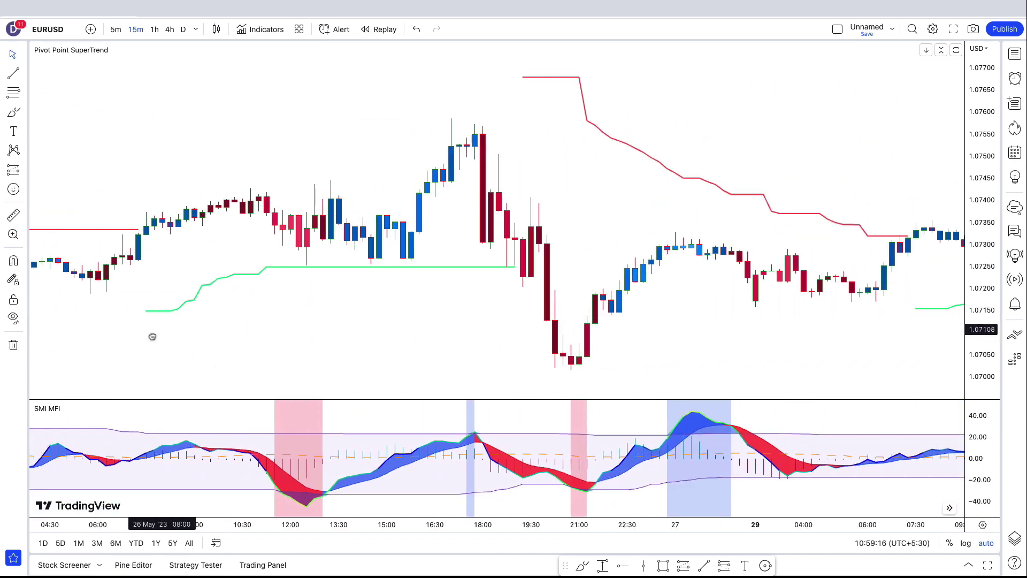
pyautogui.hscroll(3, 58, 313)
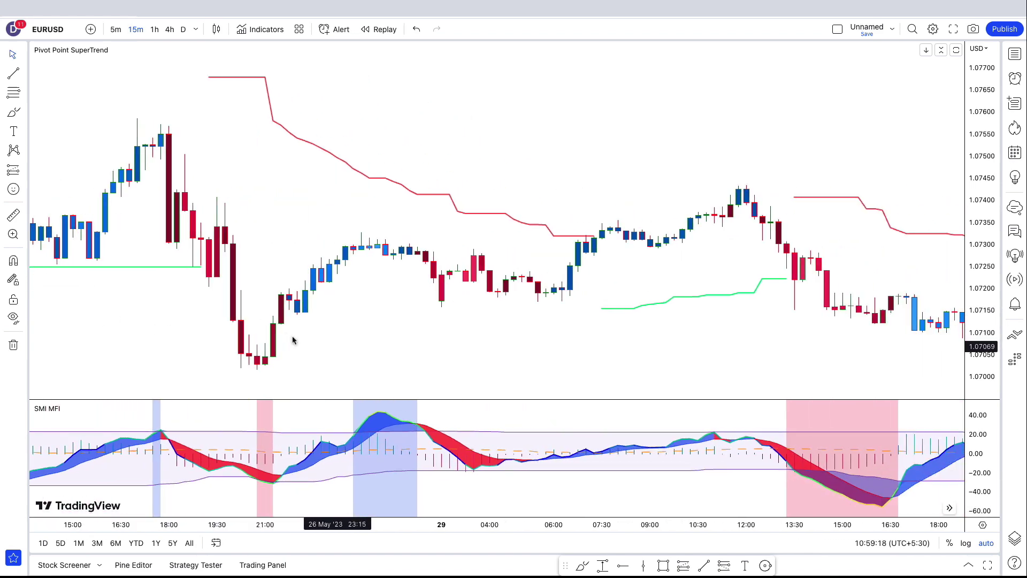
pyautogui.hscroll(5, 293, 340)
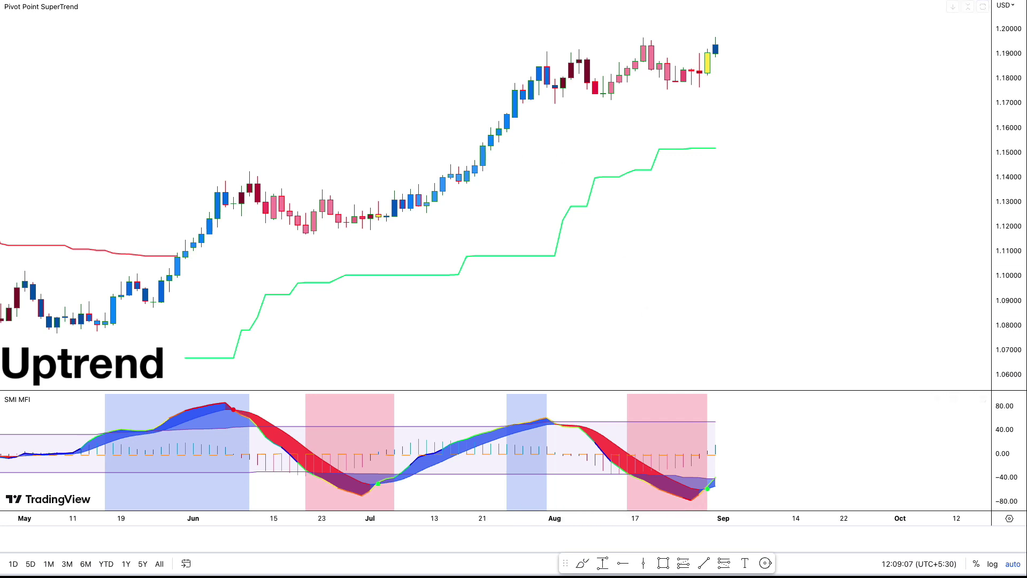
# Draw a rising trend line from the early-June price high to the mid-August high.
pyautogui.click(202, 198)
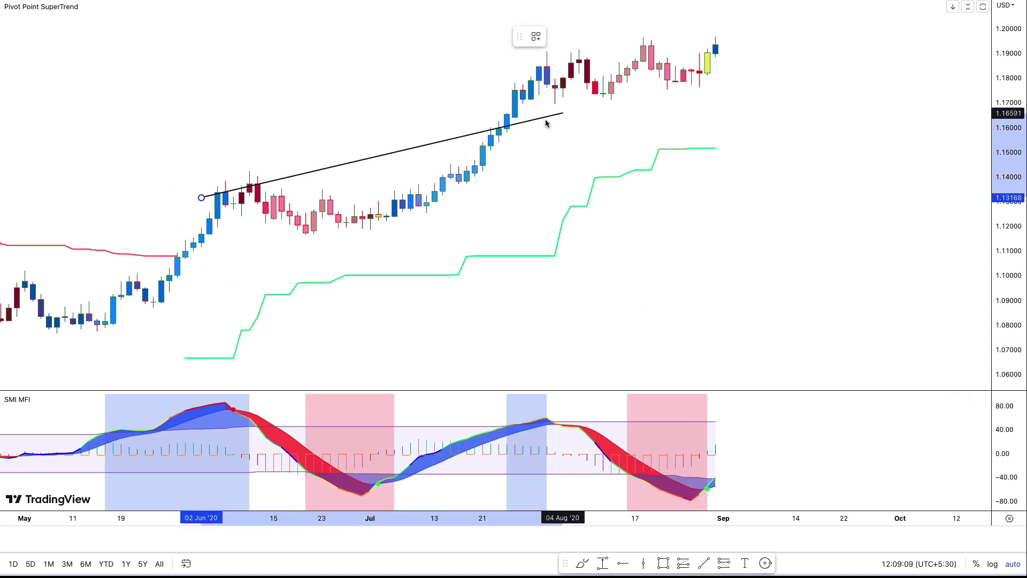
pyautogui.click(610, 43)
pyautogui.click(607, 75)
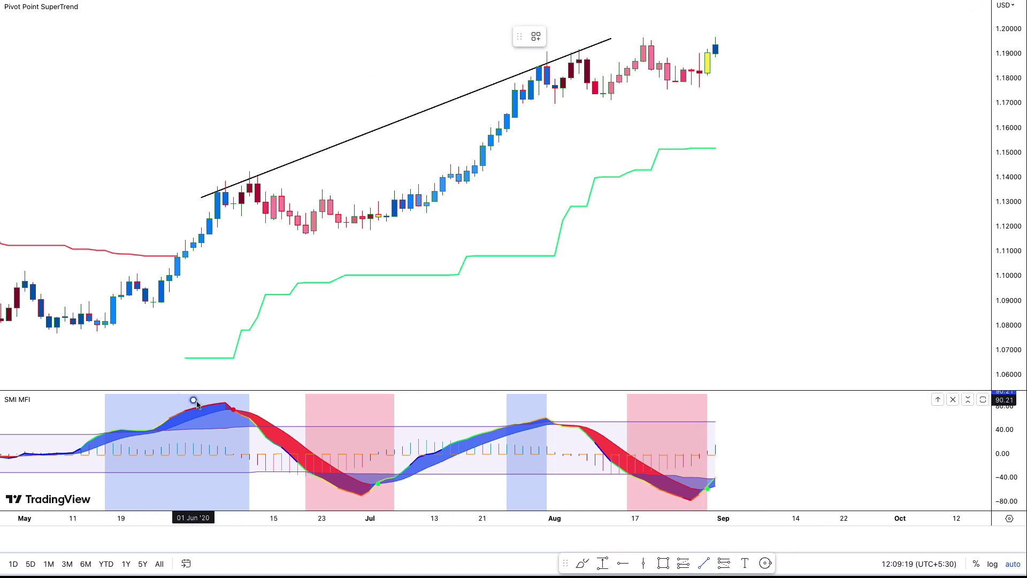
# Draw a falling trend line across the matching SMI MFI peaks.
pyautogui.moveTo(195, 402); pyautogui.dragTo(644, 426)
pyautogui.click(666, 412)
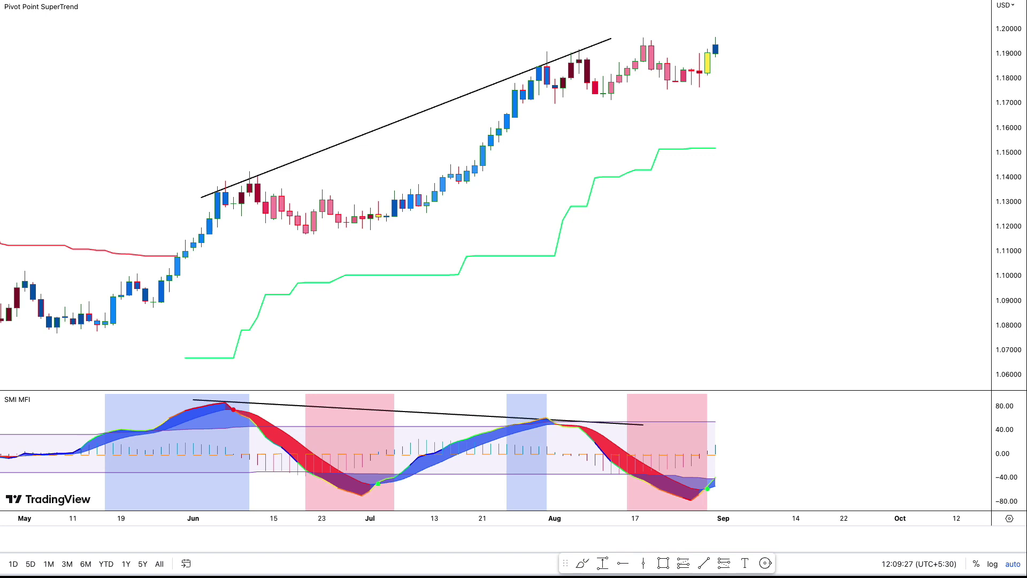
pyautogui.click(709, 489)
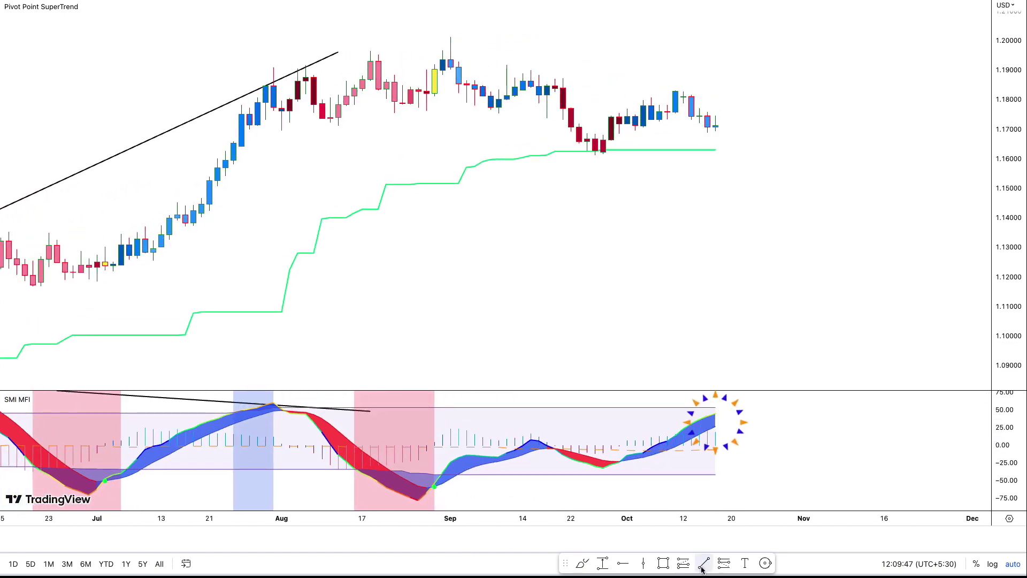
# Mark a long position at the latest candle with stop 1.15846 and target 1.19739.
pyautogui.click(683, 563)
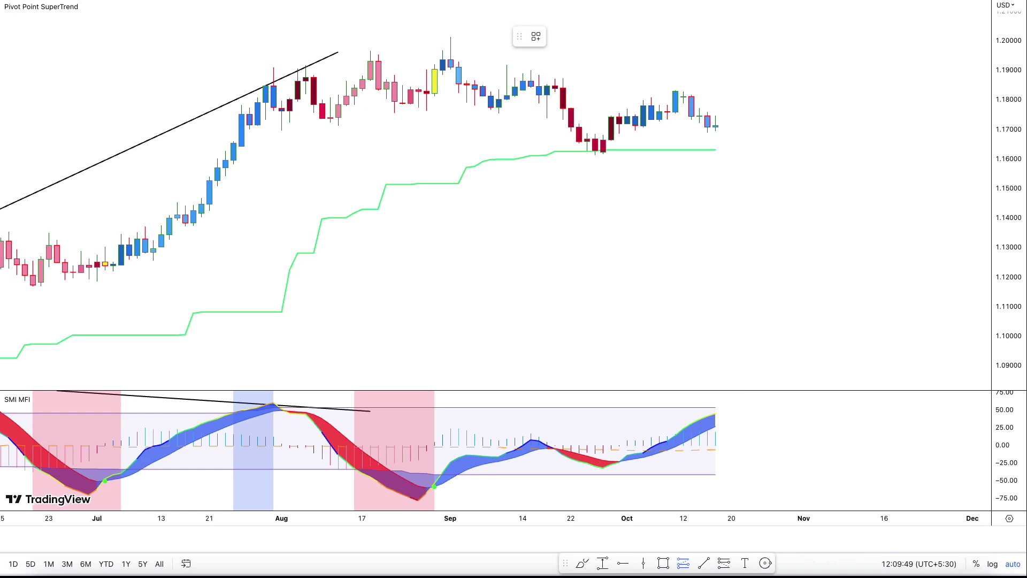
pyautogui.click(715, 125)
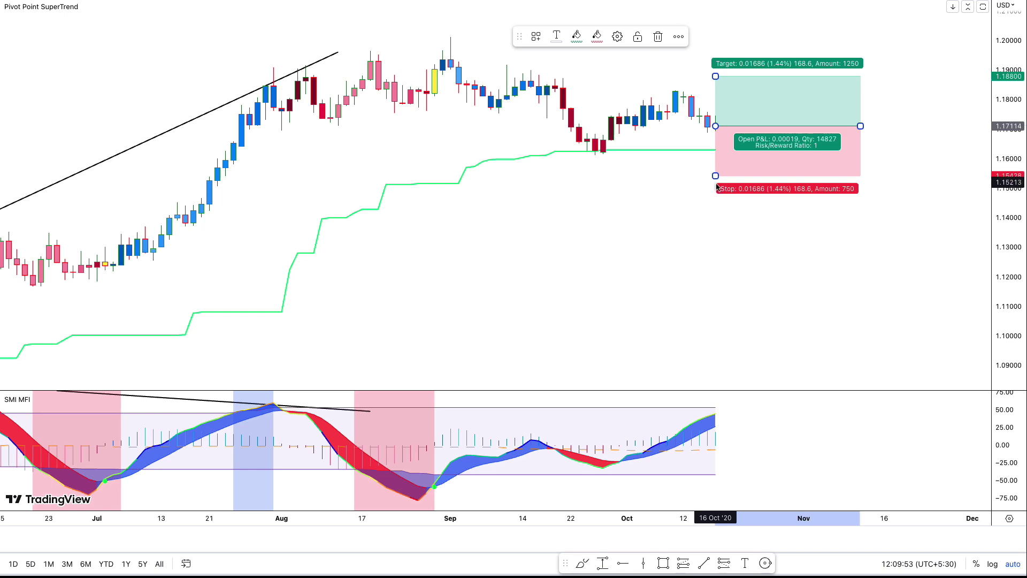
pyautogui.moveTo(715, 176); pyautogui.dragTo(716, 163)
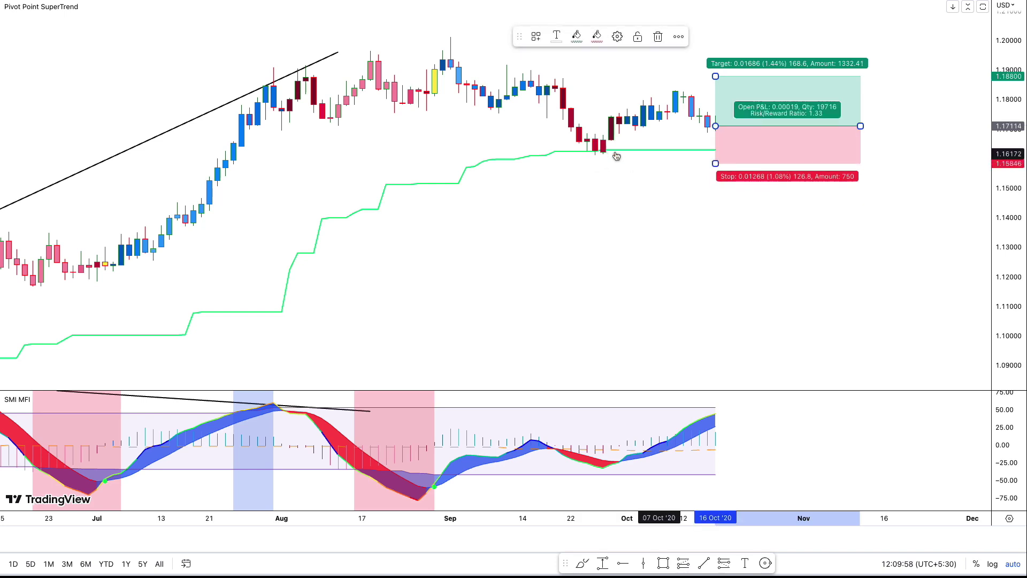
pyautogui.moveTo(715, 76); pyautogui.dragTo(715, 51)
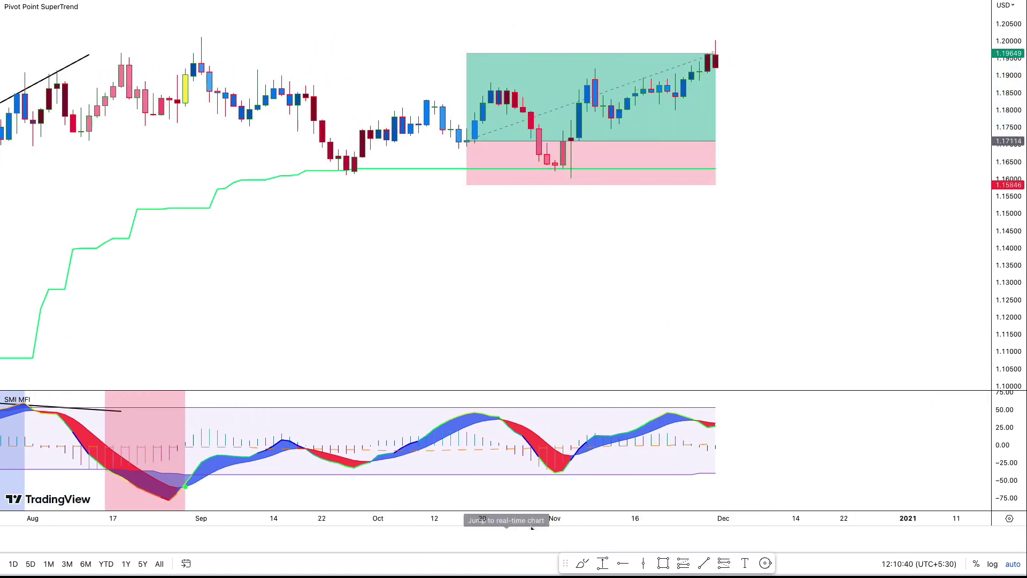
pyautogui.scroll(3, 225, 373)
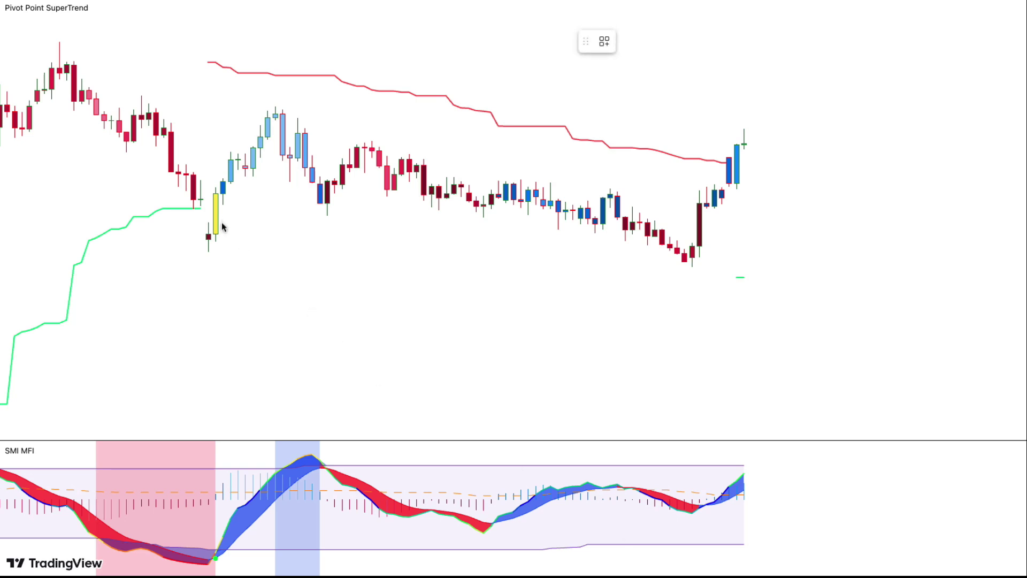
# Draw a falling trend line across two price lows, extending its left end further back.
pyautogui.click(208, 243)
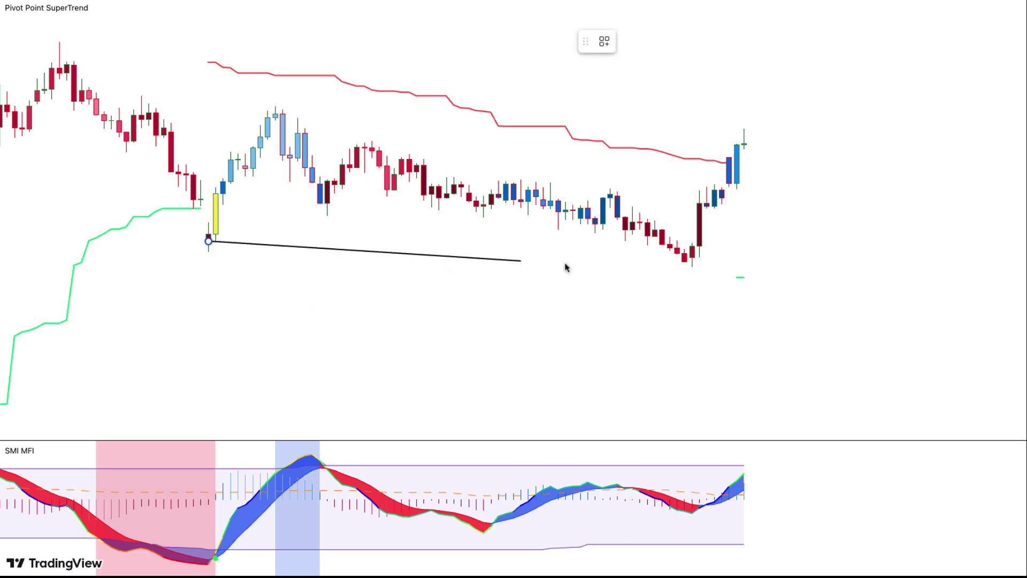
pyautogui.click(698, 264)
pyautogui.moveTo(218, 244); pyautogui.dragTo(155, 236)
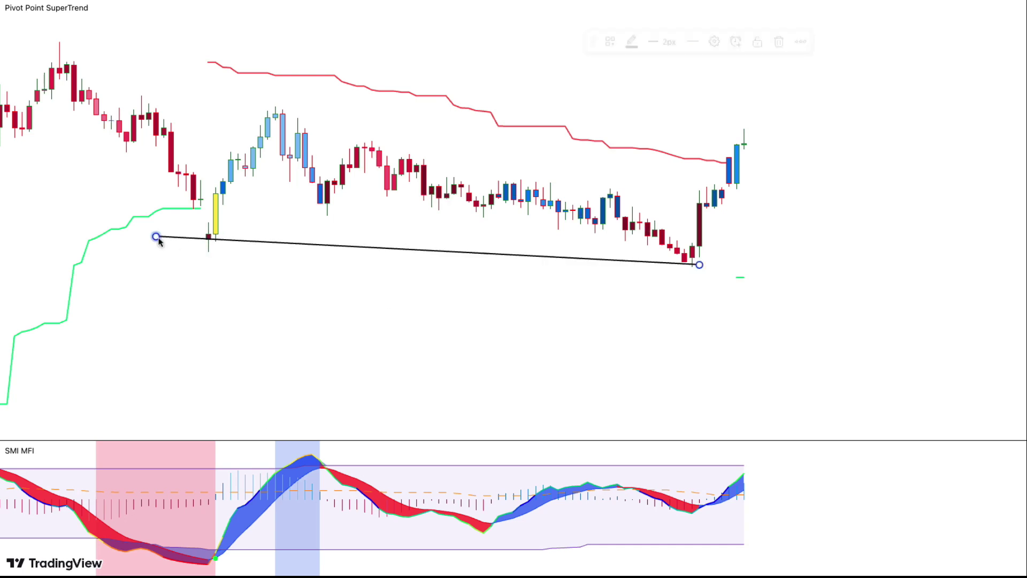
# Draw a rising trend line across two SMI MFI lows and place a long position at the latest candle.
pyautogui.hotkey('alt', 't')
pyautogui.click(194, 567)
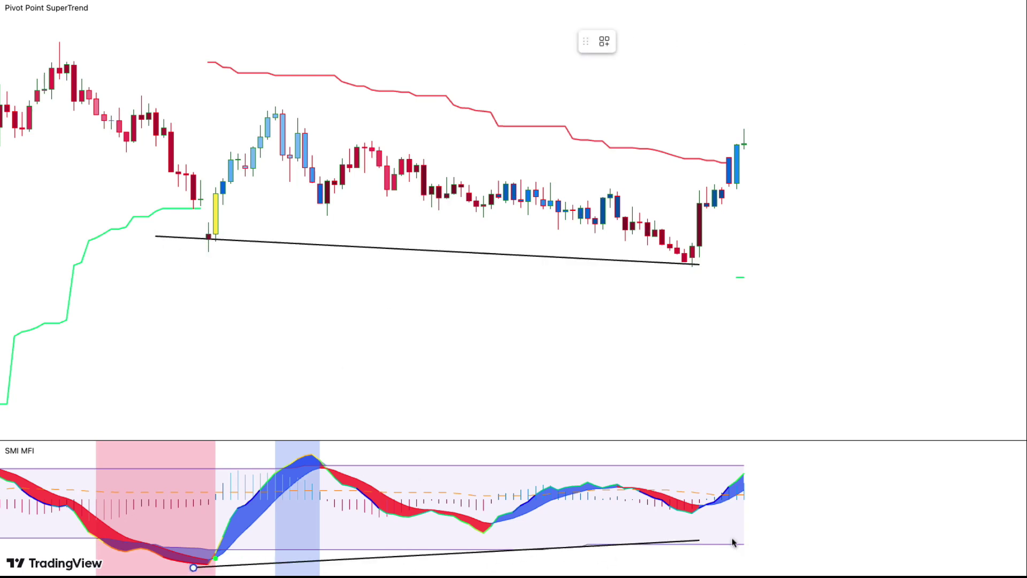
pyautogui.click(725, 515)
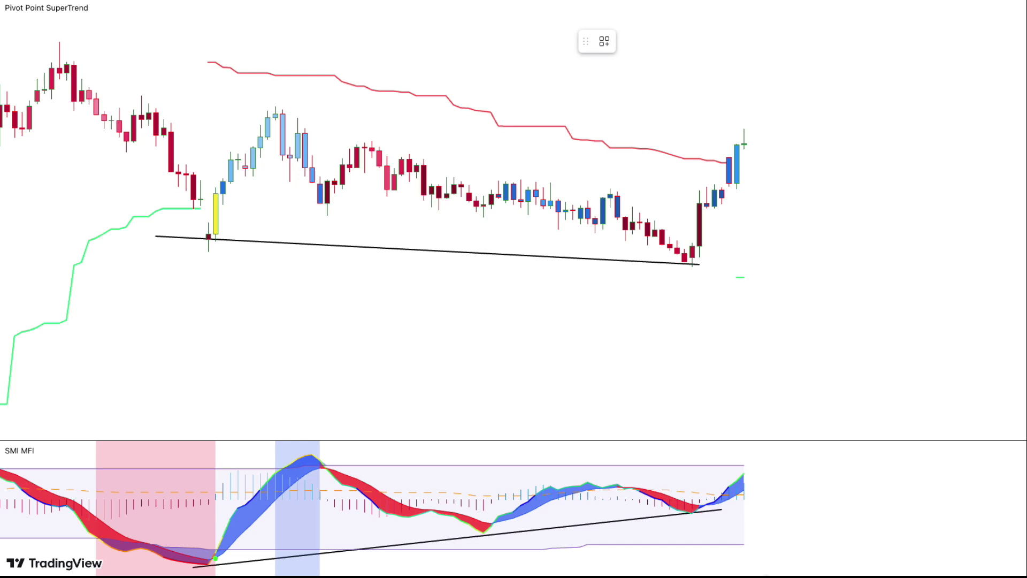
pyautogui.click(744, 145)
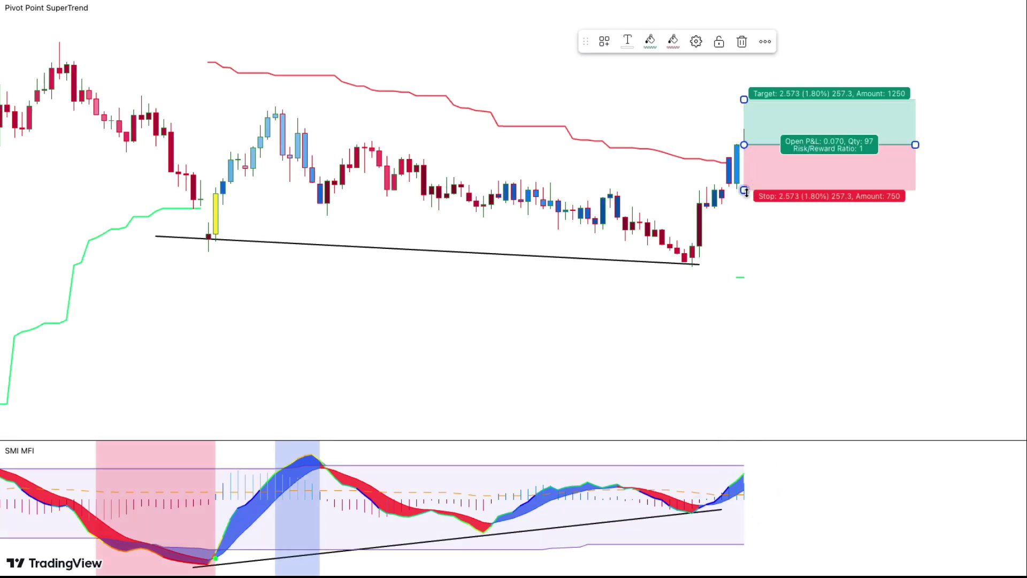
# Pull the long position's stop loss down below the recent lows.
pyautogui.moveTo(746, 191); pyautogui.dragTo(744, 278)
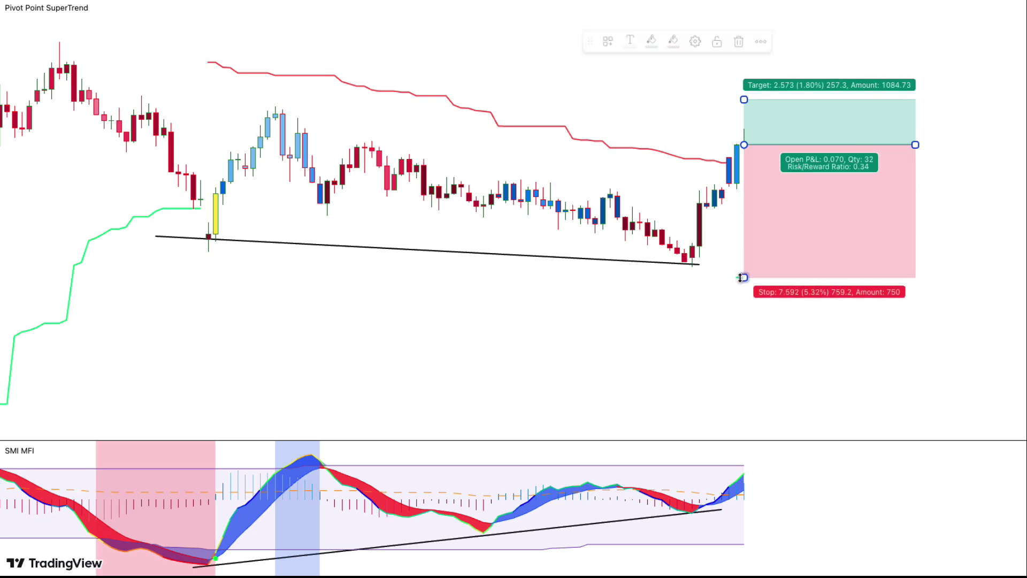
pyautogui.click(789, 146)
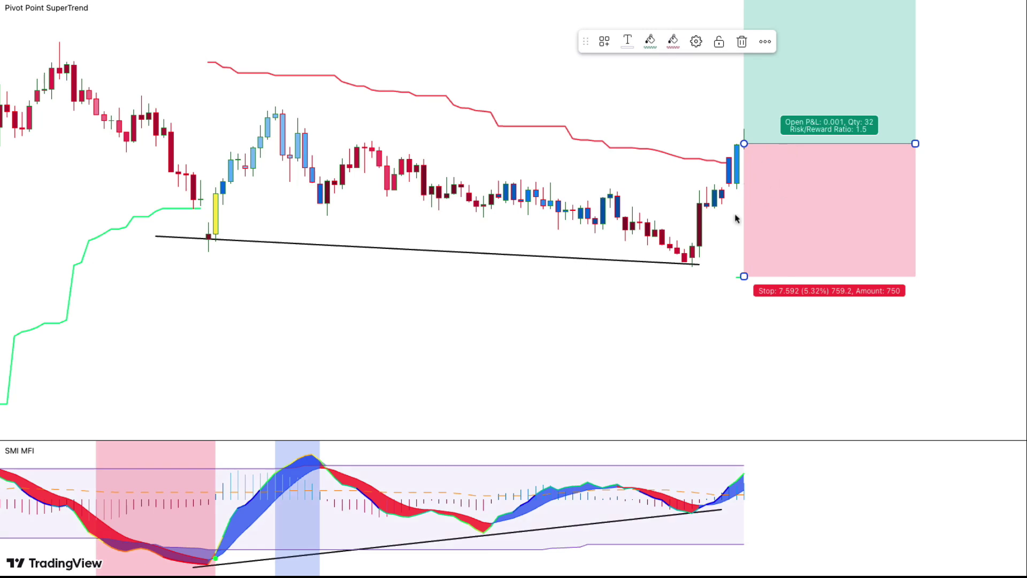
pyautogui.click(698, 266)
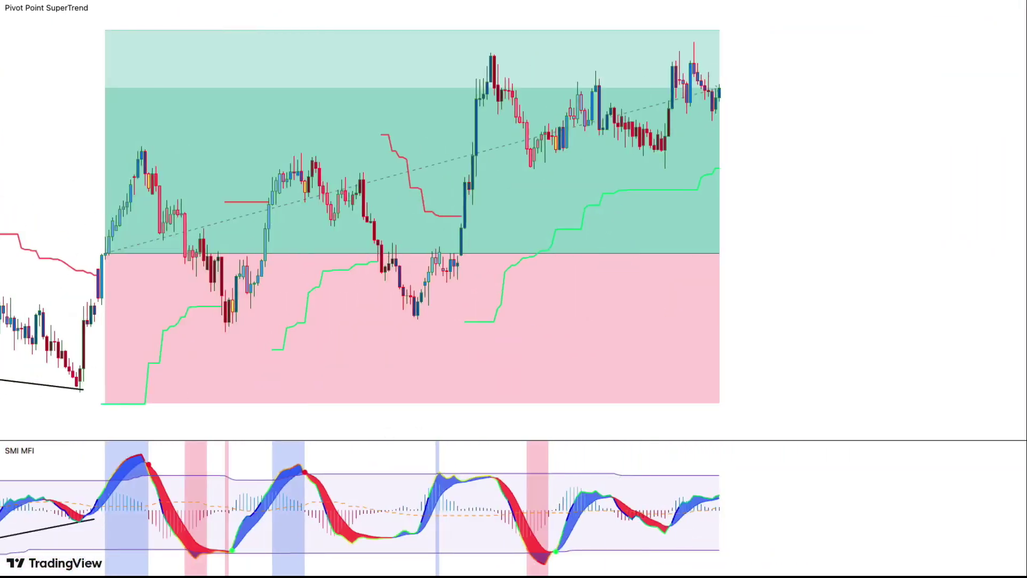
pyautogui.click(660, 371)
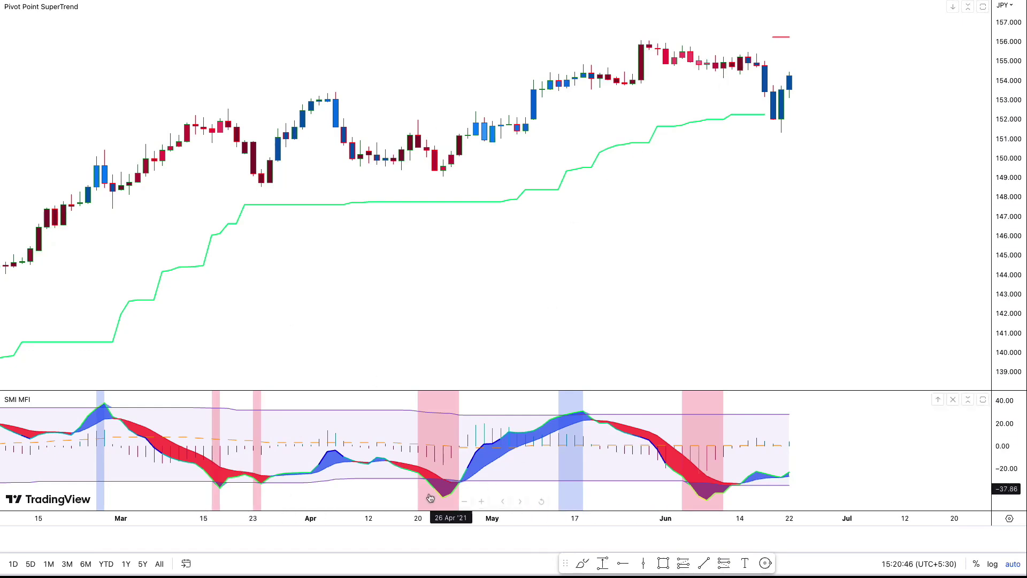
# Draw a rising trend line from the March price high to the early-June high.
pyautogui.click(704, 563)
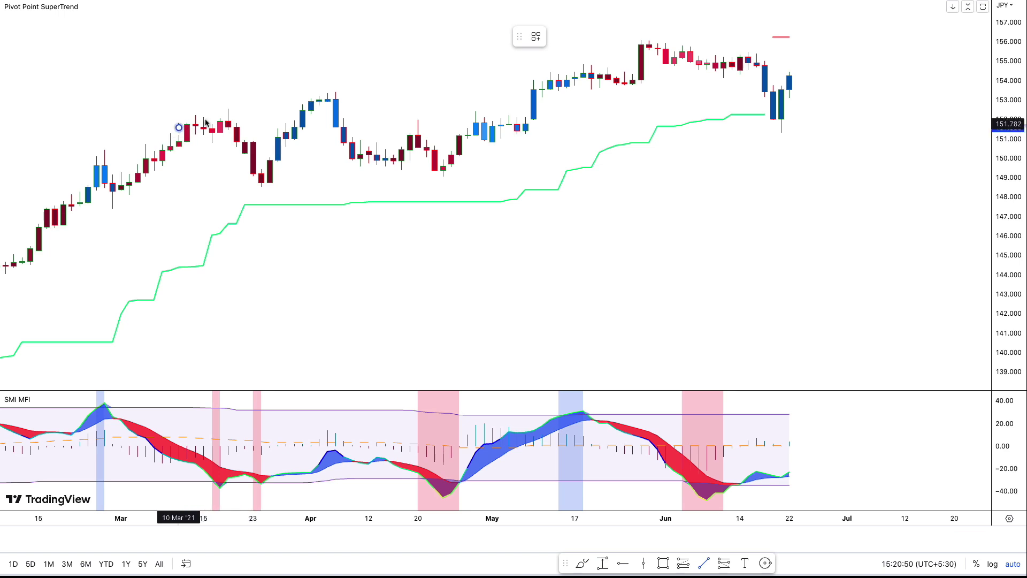
pyautogui.click(179, 127)
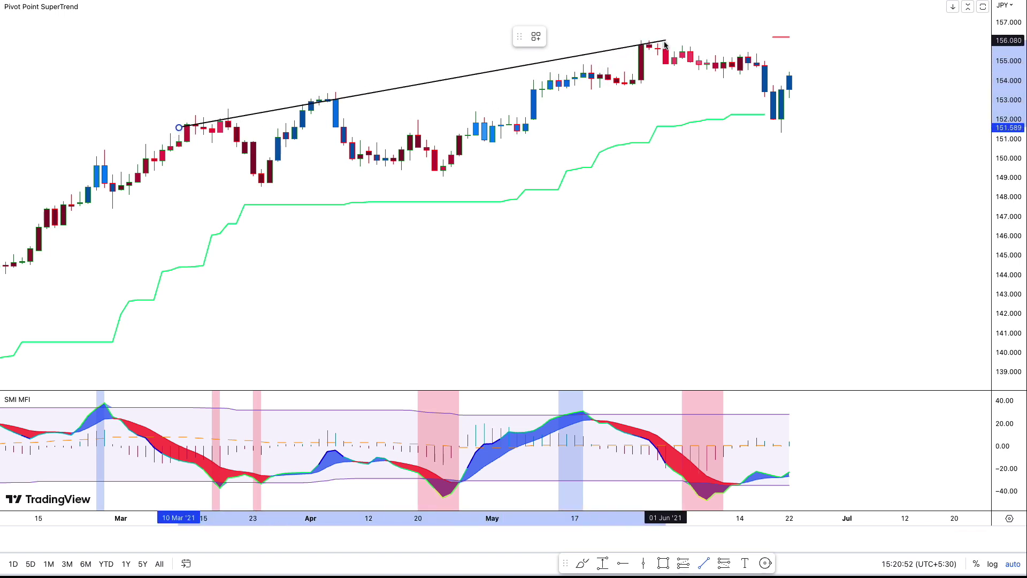
pyautogui.click(673, 39)
pyautogui.click(568, 68)
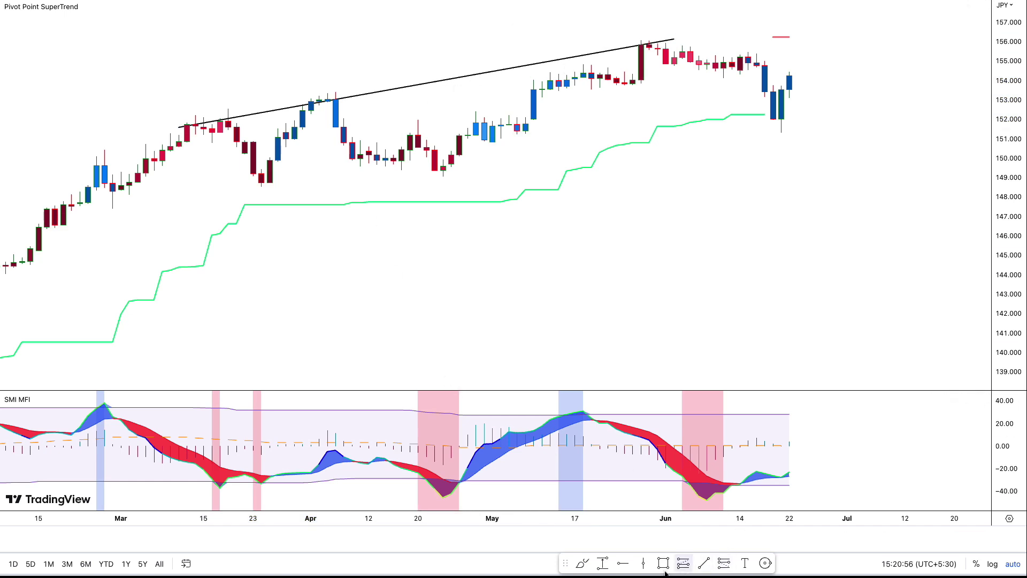
# Draw a falling trend line from the February SMI MFI peak to the May peak.
pyautogui.click(704, 563)
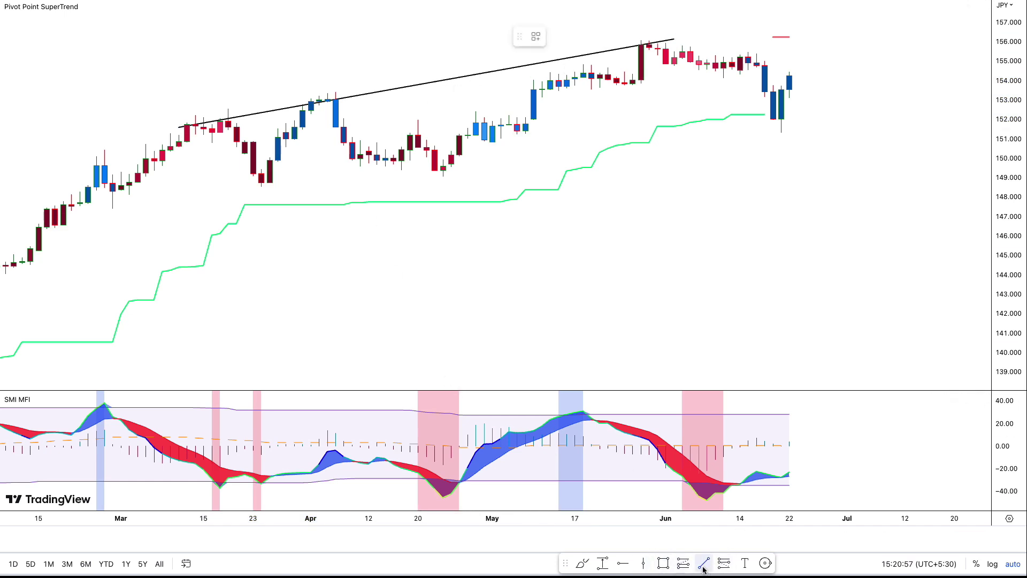
pyautogui.click(88, 400)
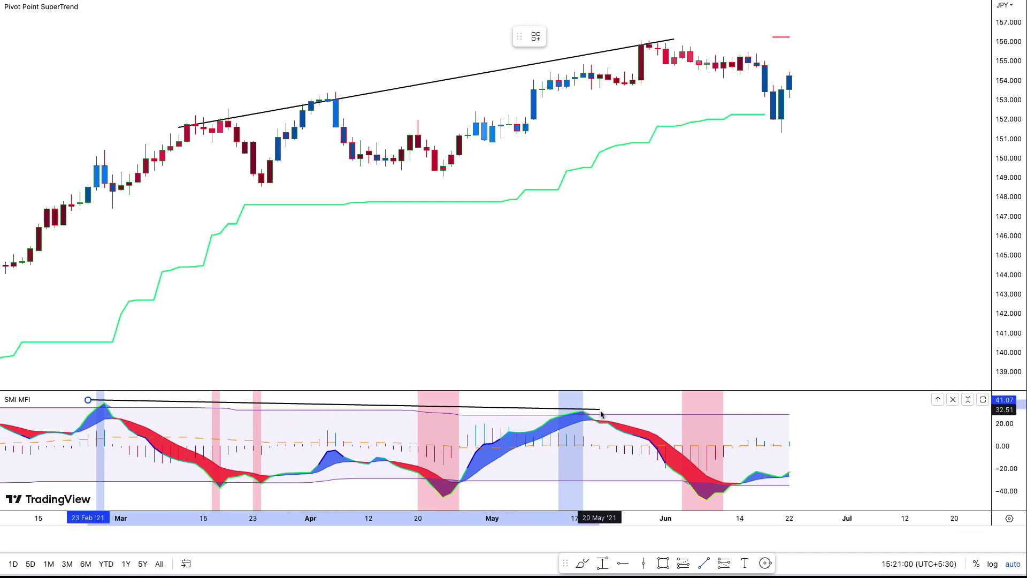
pyautogui.click(624, 413)
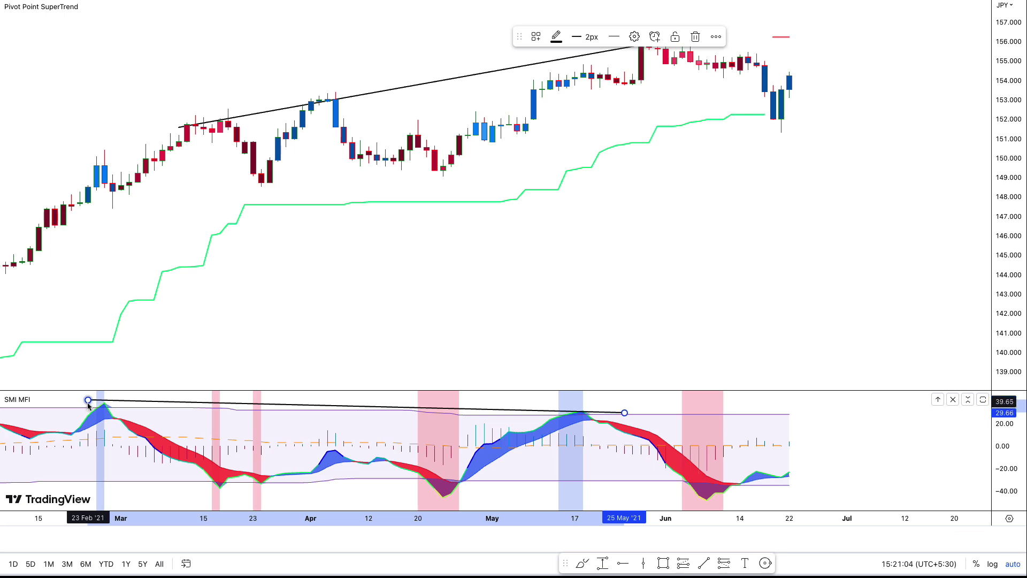
pyautogui.moveTo(88, 400); pyautogui.dragTo(87, 404)
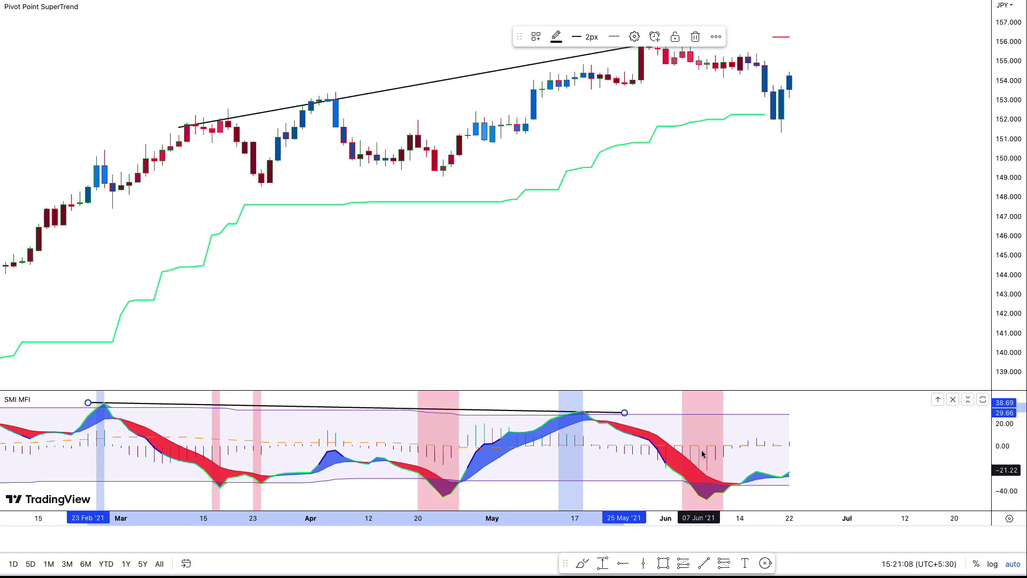
pyautogui.click(694, 355)
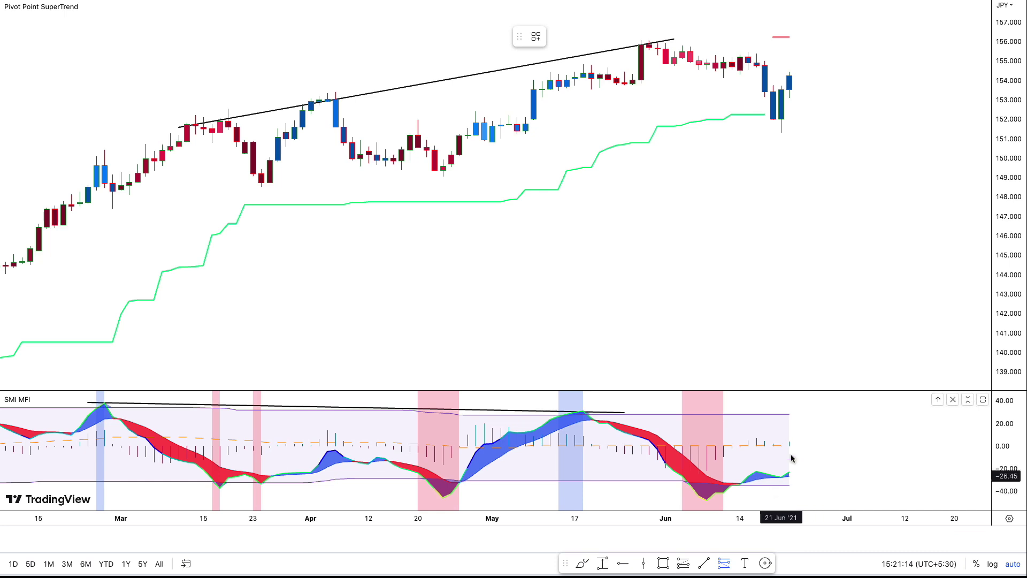
# Place a short position at 154.262, stop at 156.438, target just below the recent lows.
pyautogui.click(794, 78)
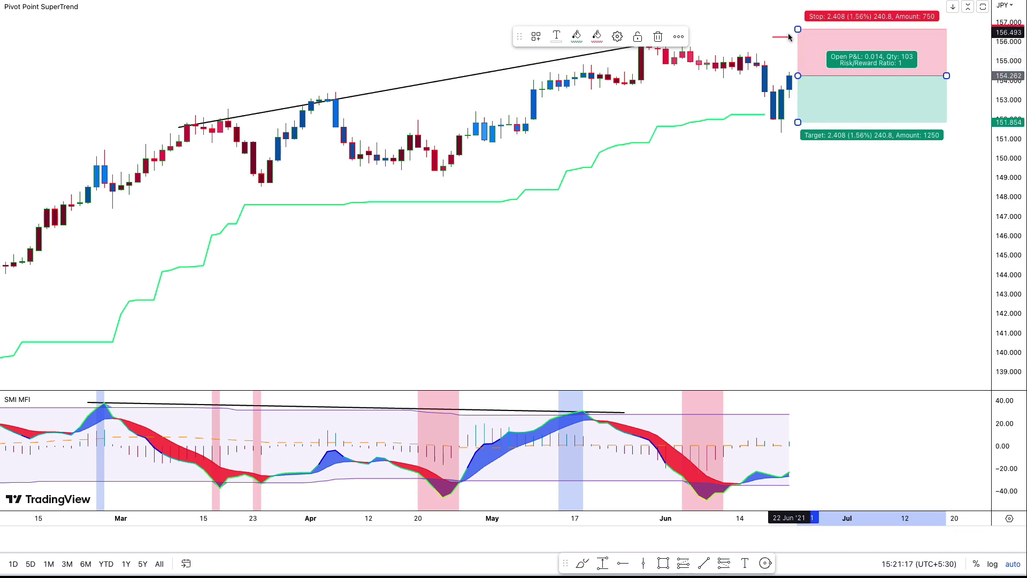
pyautogui.moveTo(797, 30); pyautogui.dragTo(796, 34)
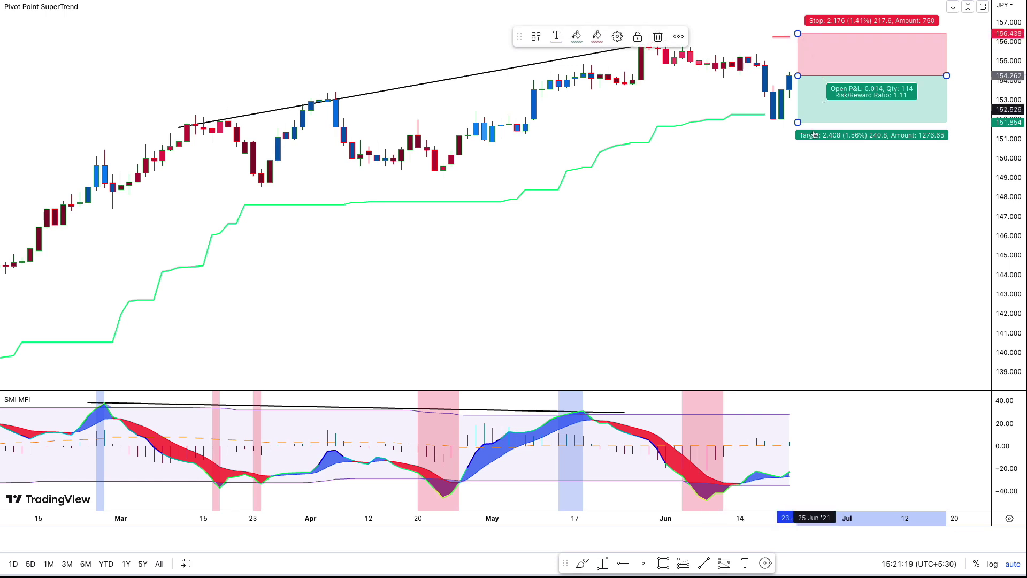
pyautogui.moveTo(798, 122)
pyautogui.mouseDown()
pyautogui.moveTo(802, 175)
pyautogui.moveTo(802, 126)
pyautogui.moveTo(804, 140)
pyautogui.mouseUp()
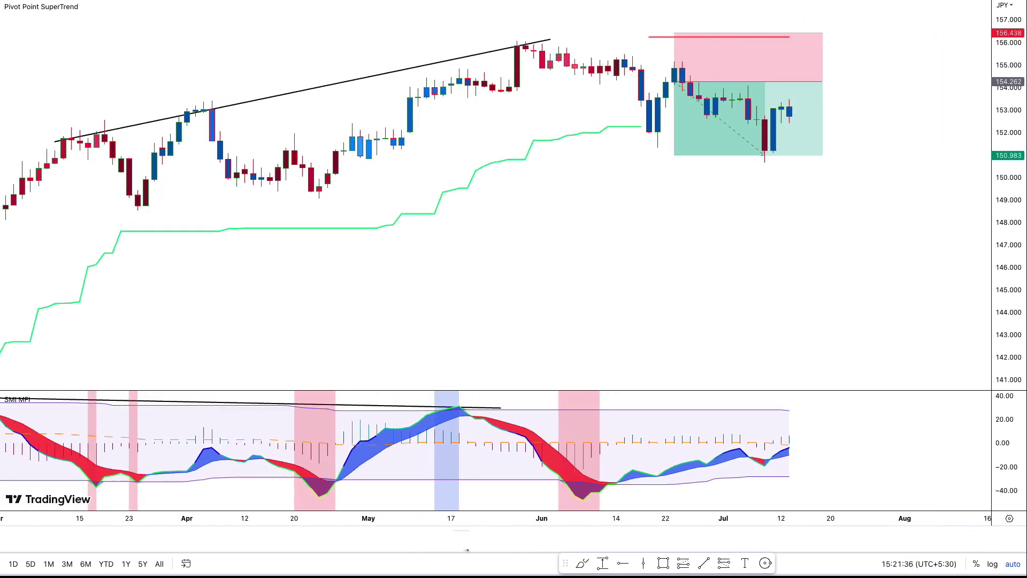
pyautogui.moveTo(816, 83); pyautogui.dragTo(760, 160)
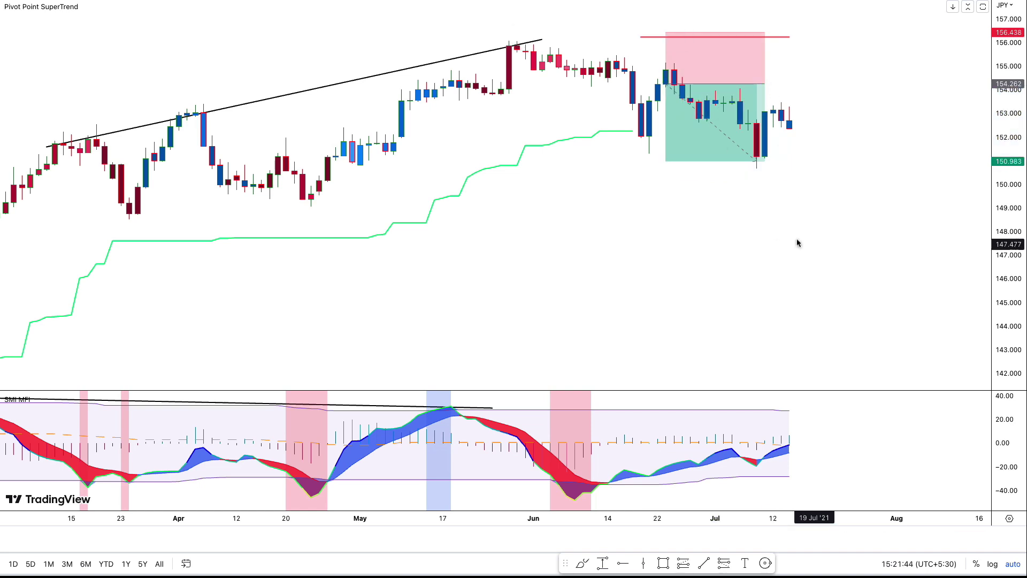
# Select the SMI MFI trend line, the rising price trend line and the short position box.
pyautogui.click(92, 402)
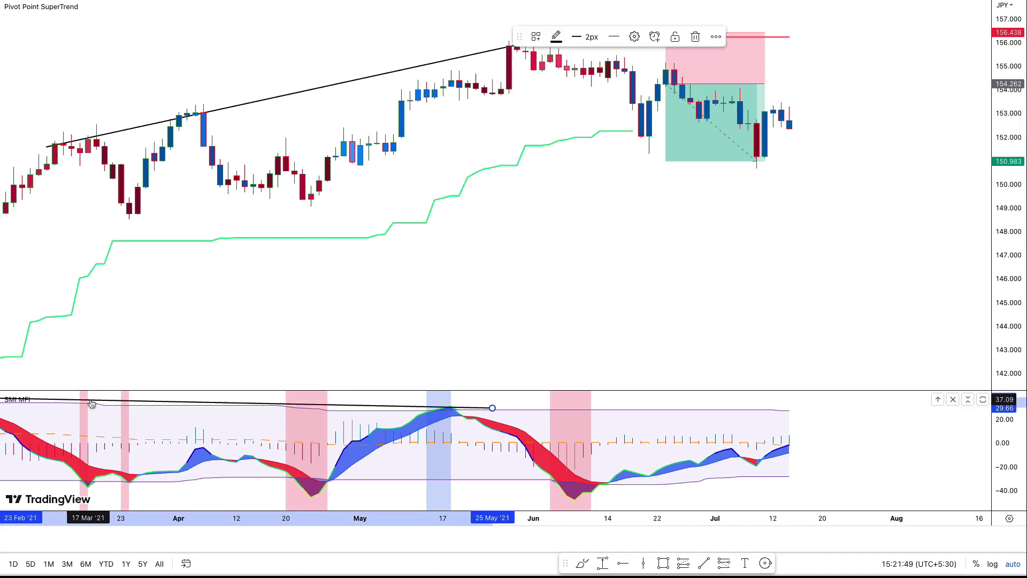
pyautogui.click(241, 105)
pyautogui.click(714, 107)
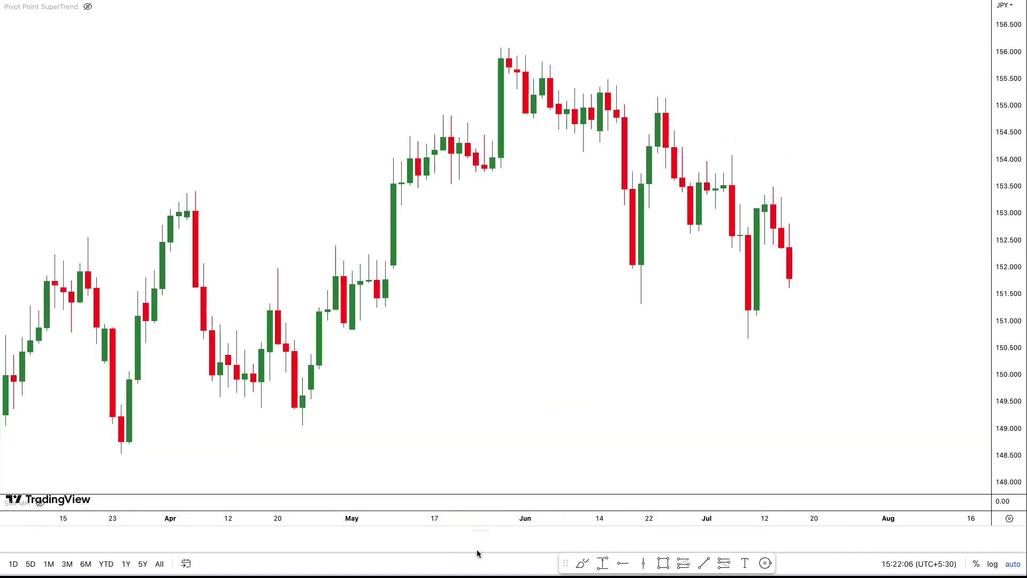